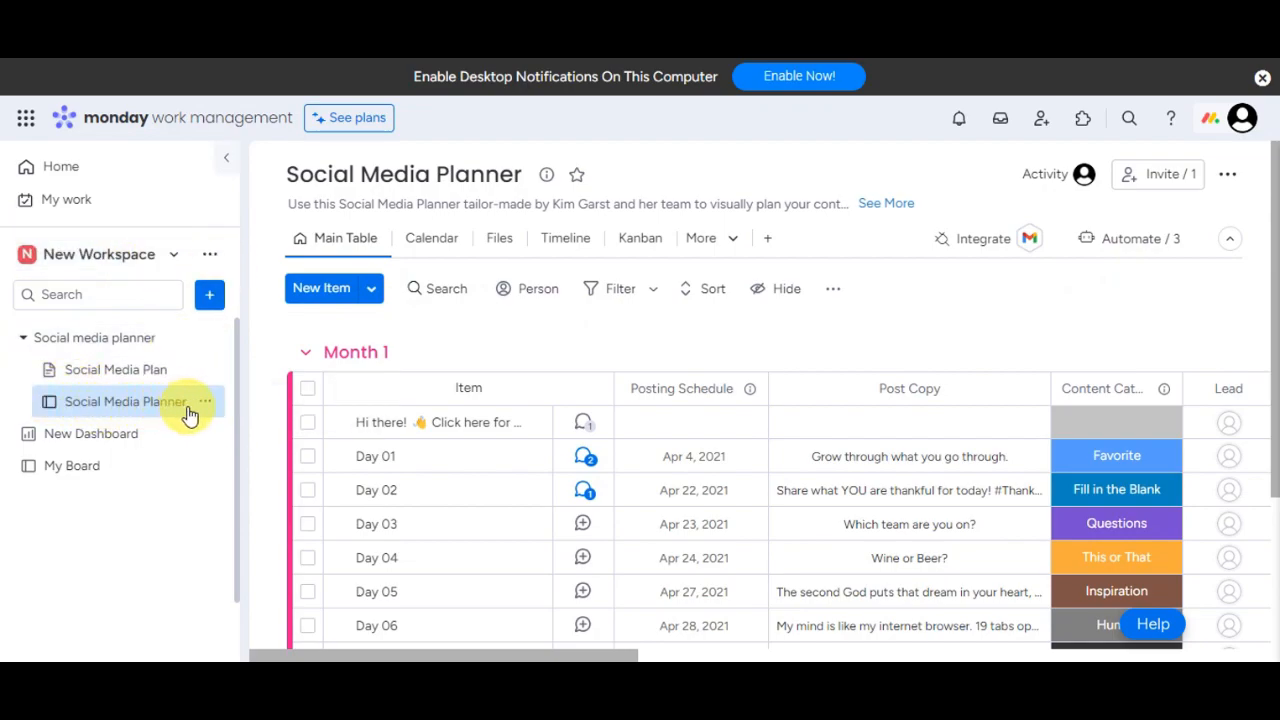
Step: Create a board automation from the basic template that assigns the creator as Lead when an item is created
click(1167, 250)
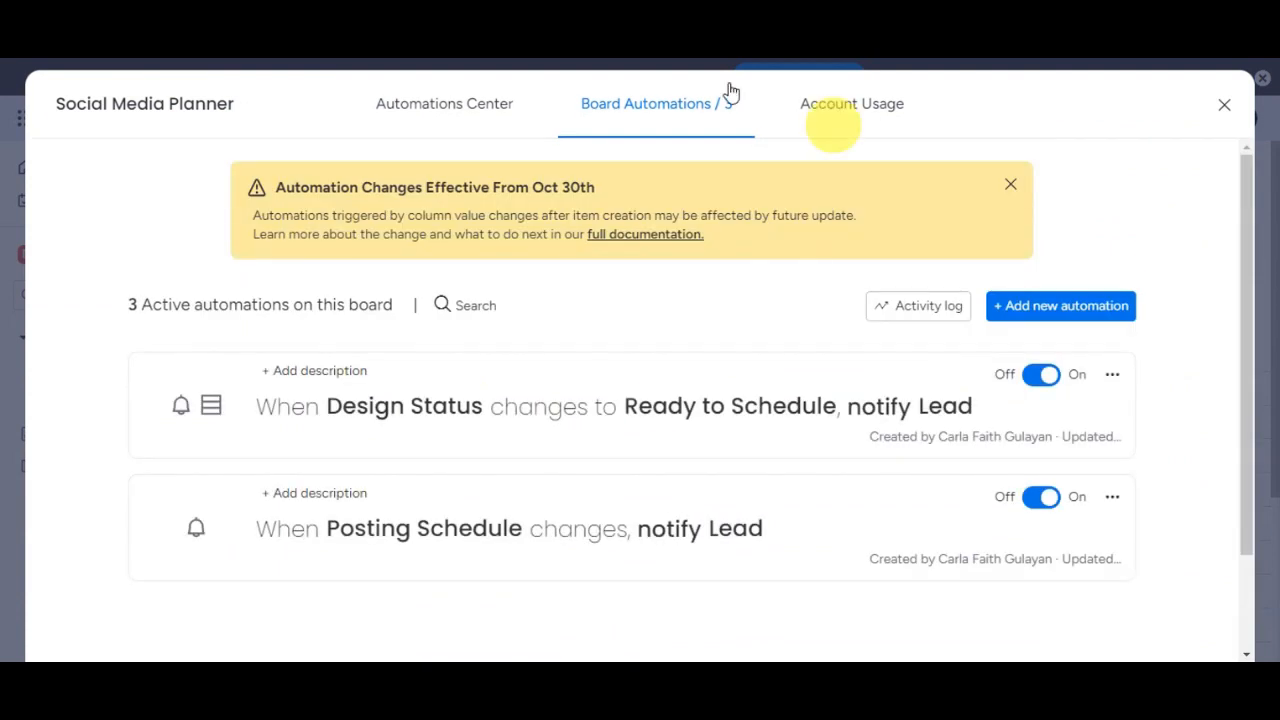
click(430, 101)
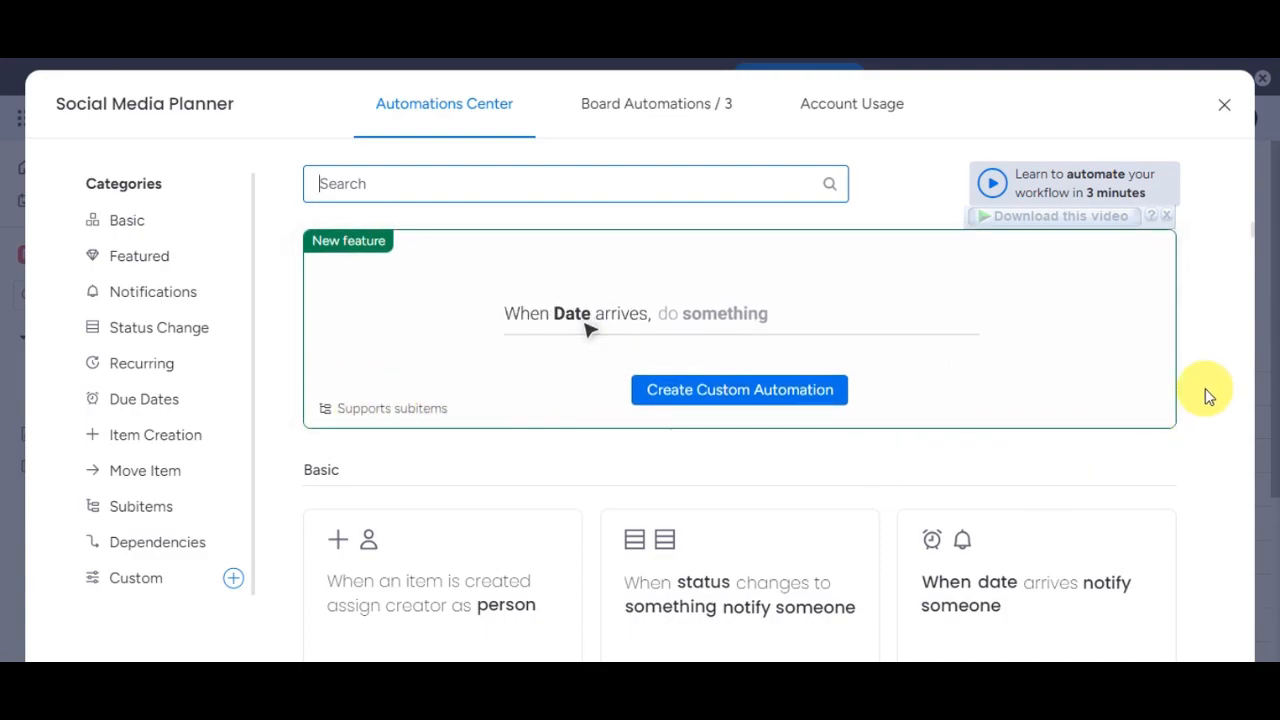
scroll(1206, 389, down, 3)
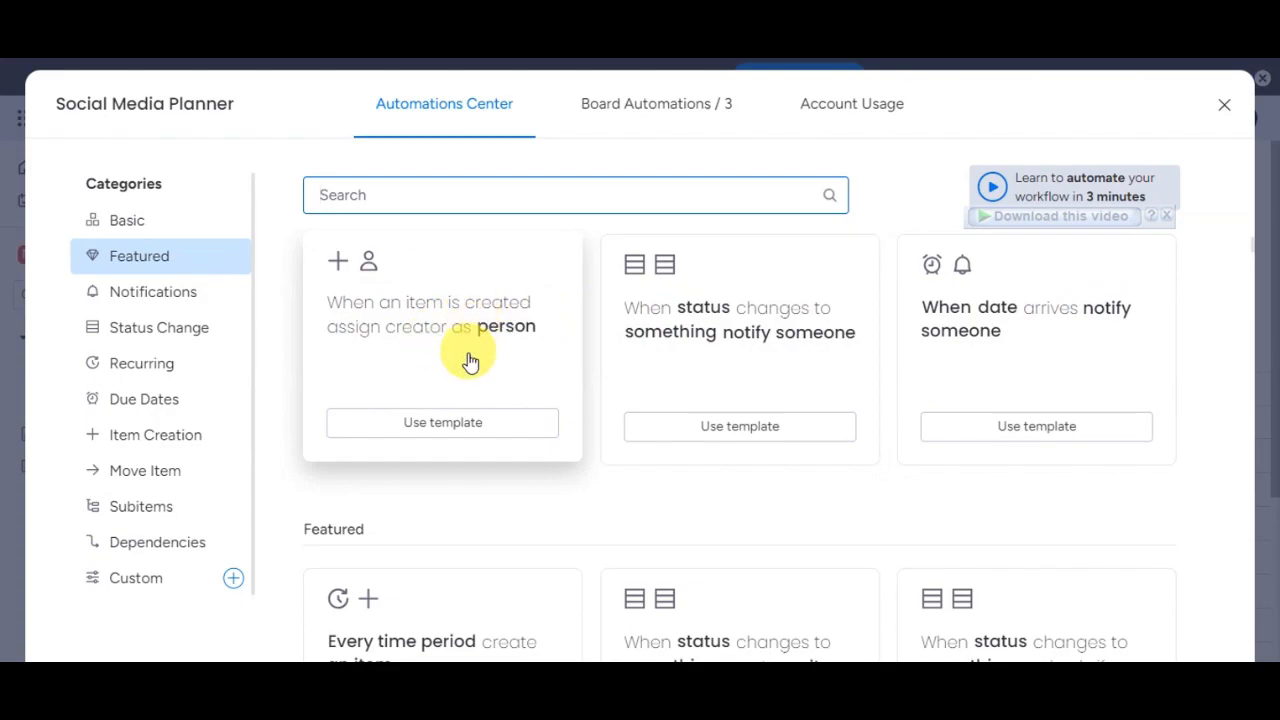
click(467, 425)
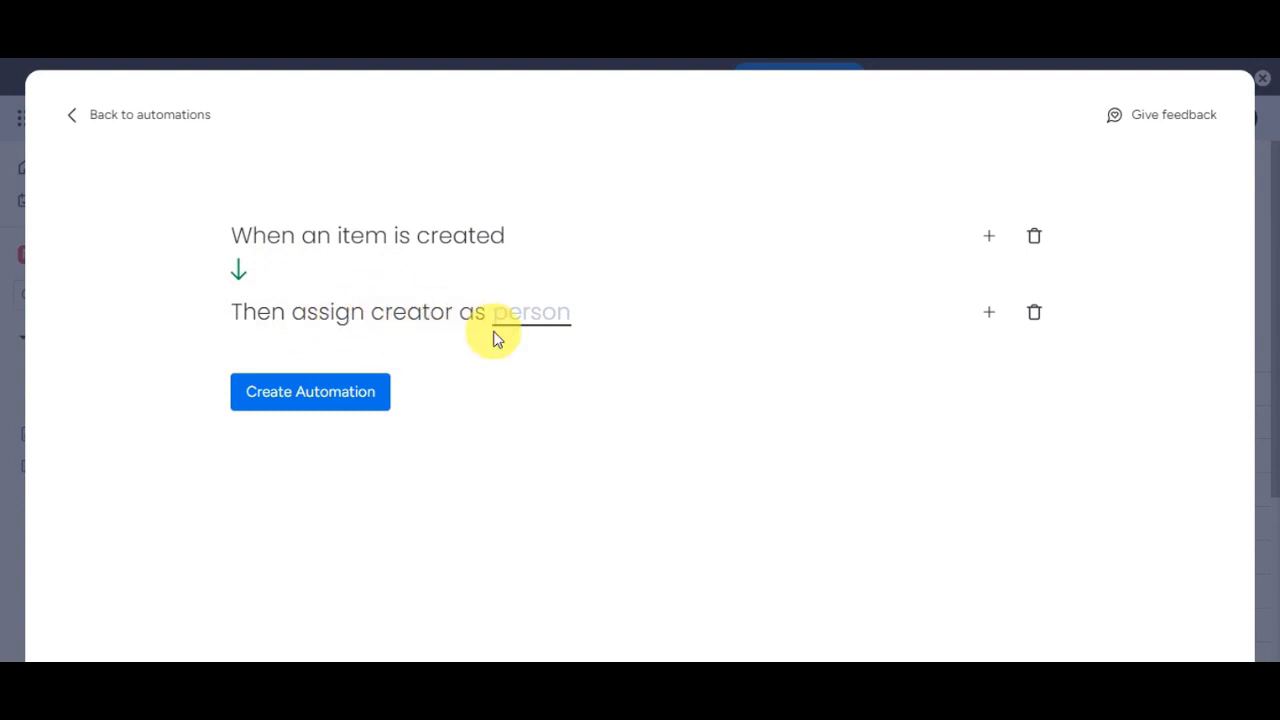
click(540, 315)
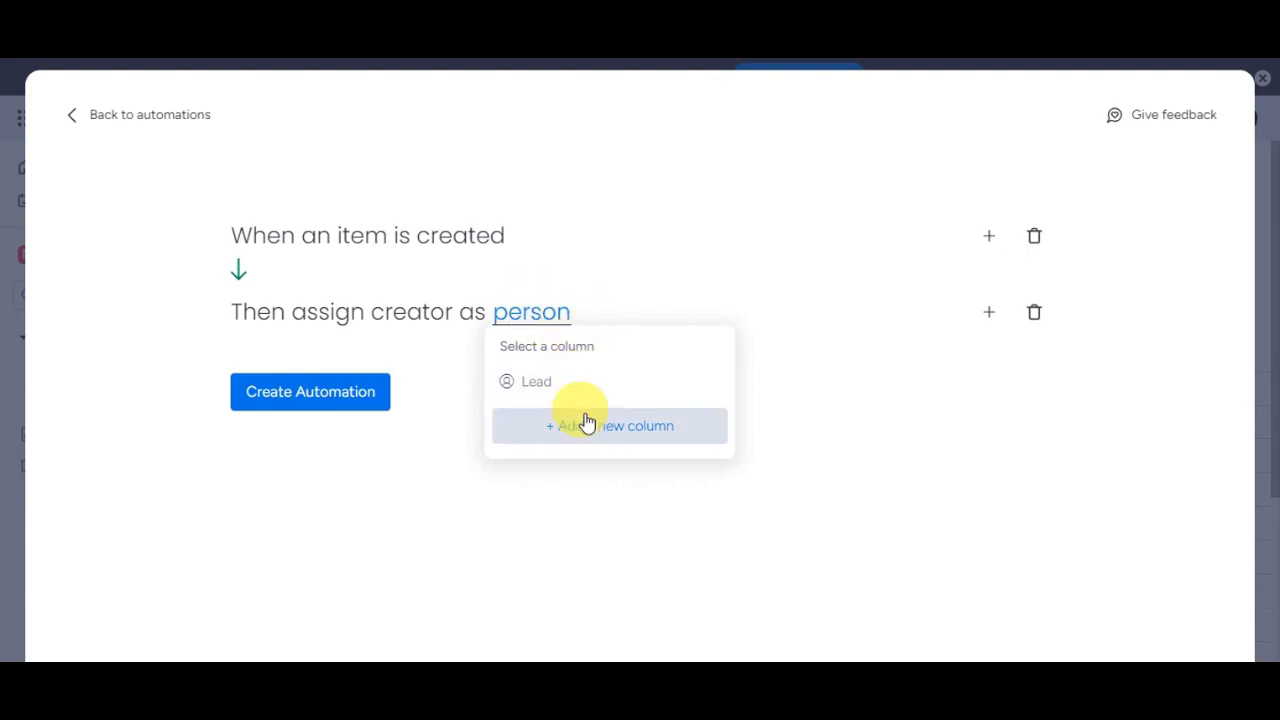
click(556, 383)
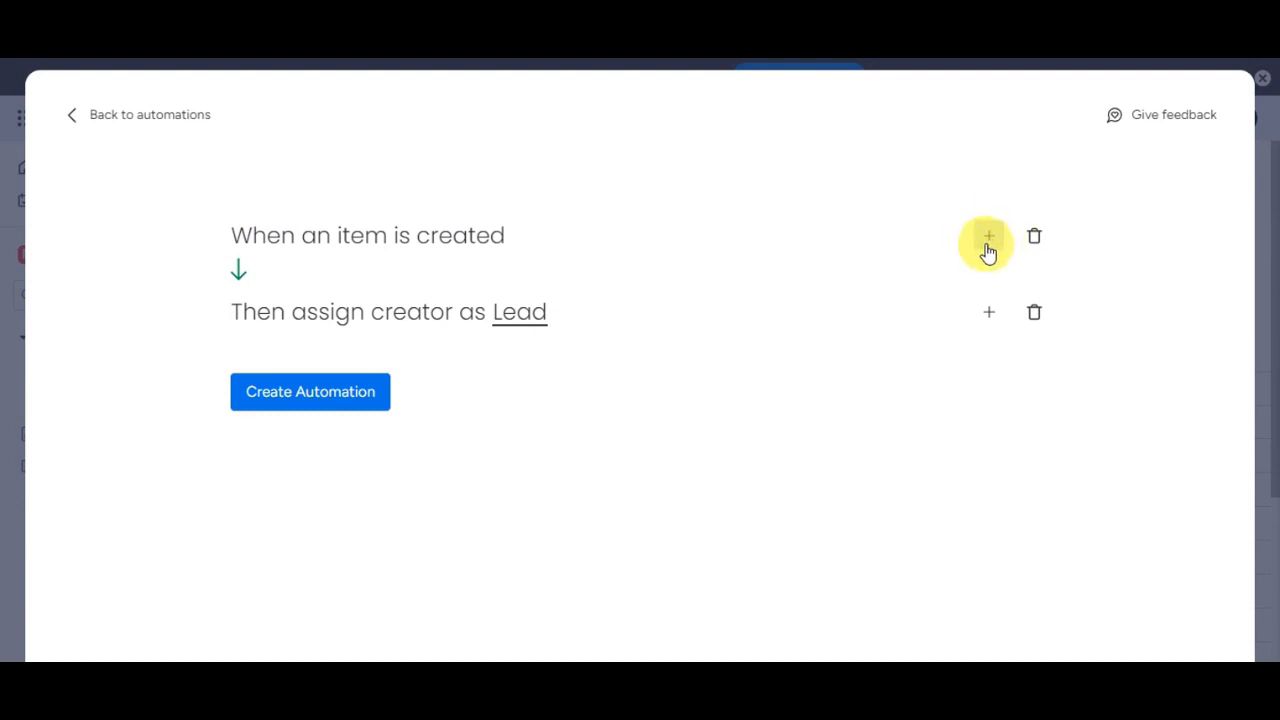
click(353, 396)
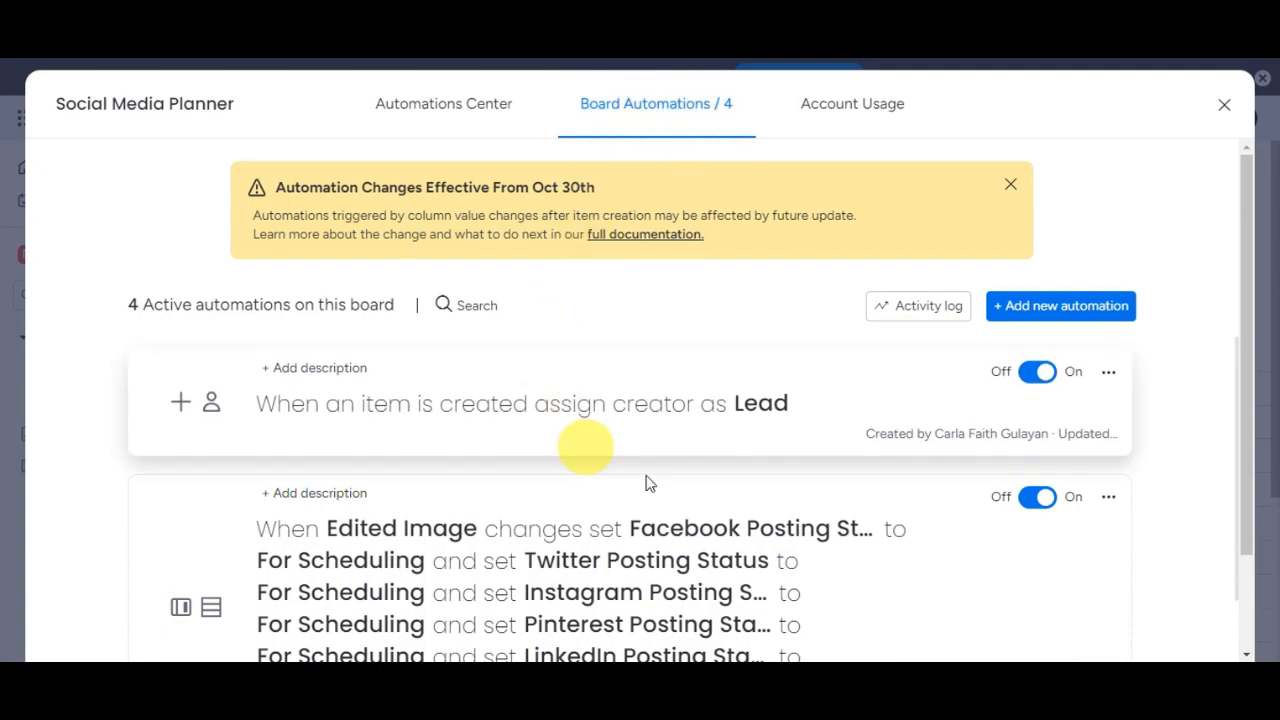
Step: Add the description "ASSIGNED" to the new item-creation automation, and switch the automation off and on again
scroll(705, 292, down, 1)
scroll(705, 289, up, 1)
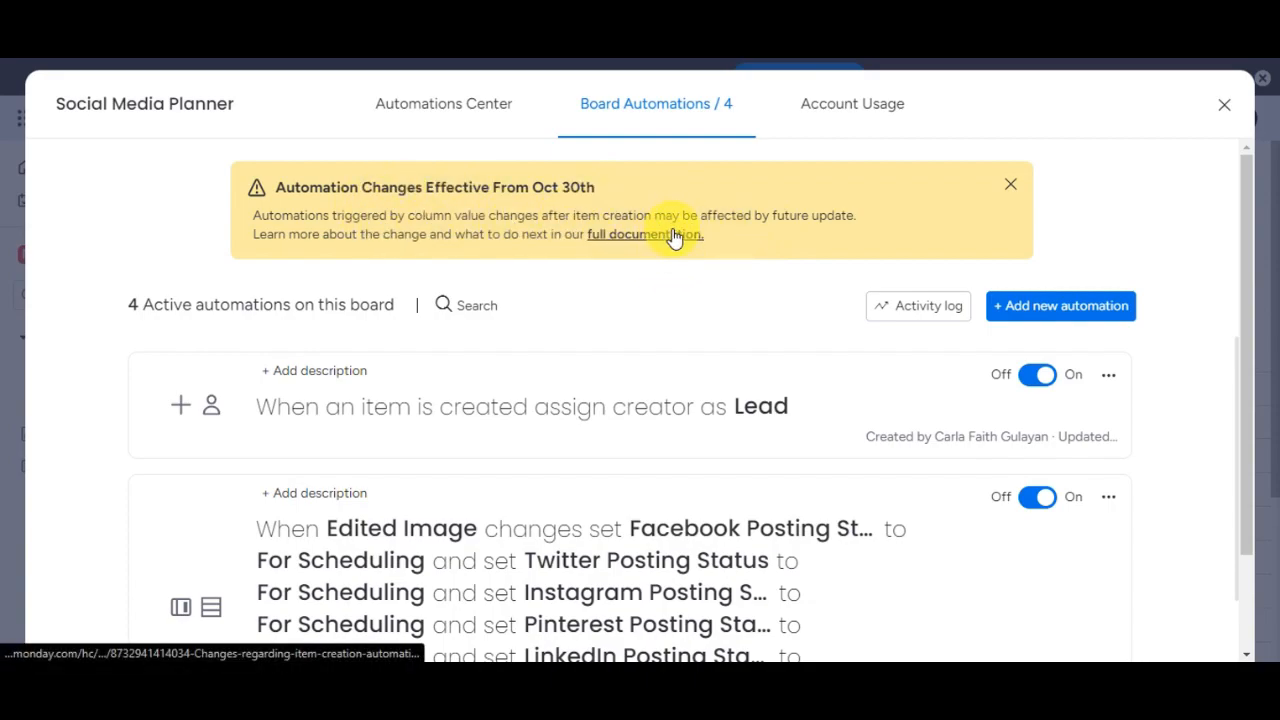
scroll(672, 236, down, 1)
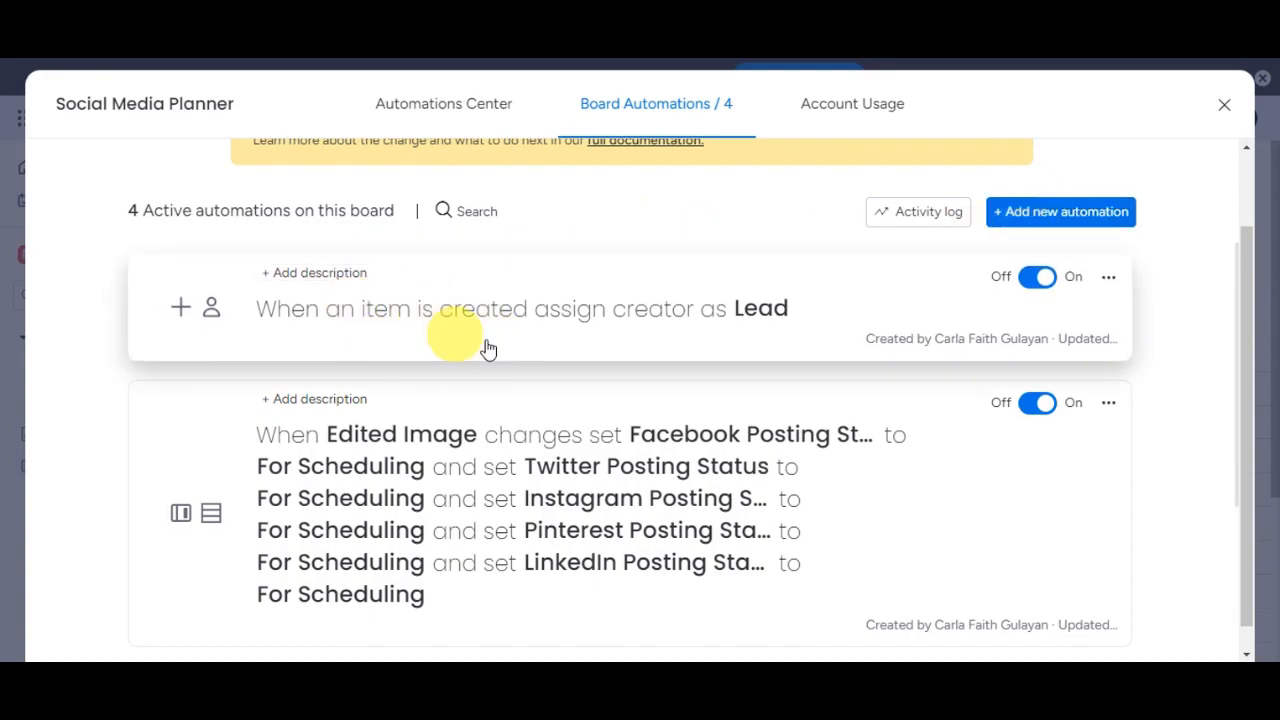
click(291, 272)
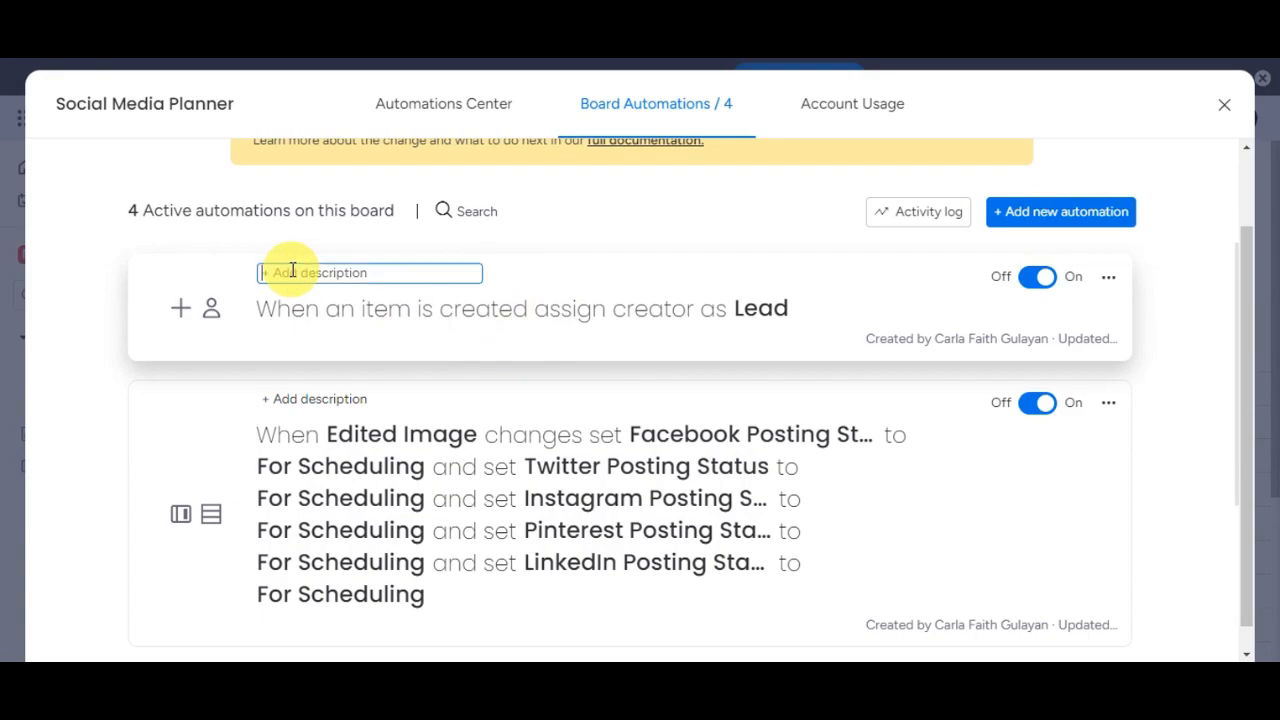
text(ASSIGNED)
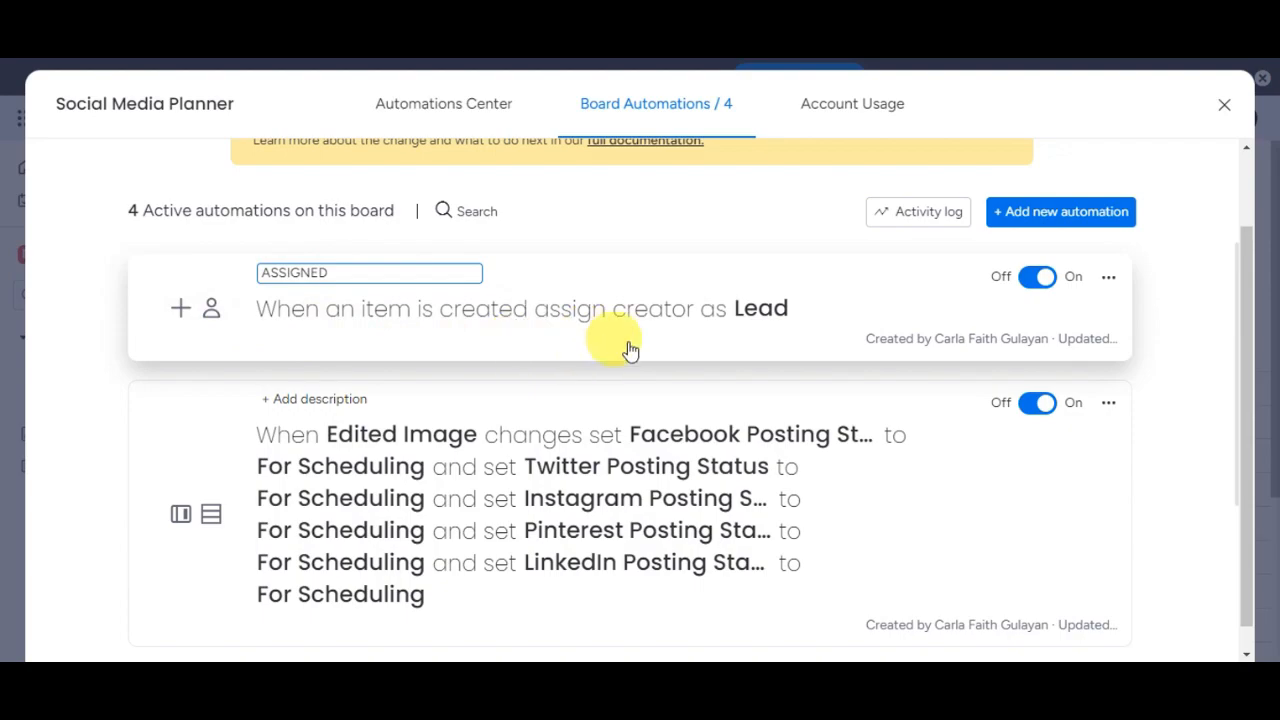
click(1038, 280)
click(1040, 281)
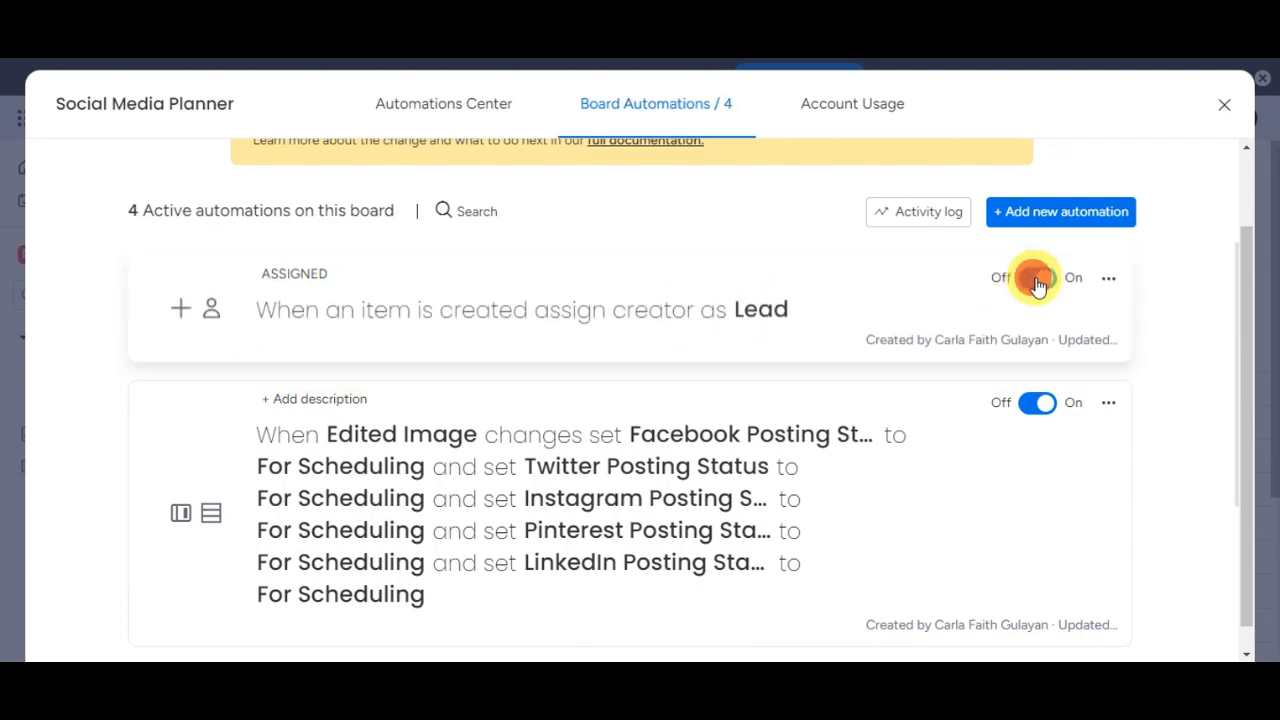
Step: Duplicate the ASSIGNED automation, keeping Lead as the column for the creator
click(1109, 279)
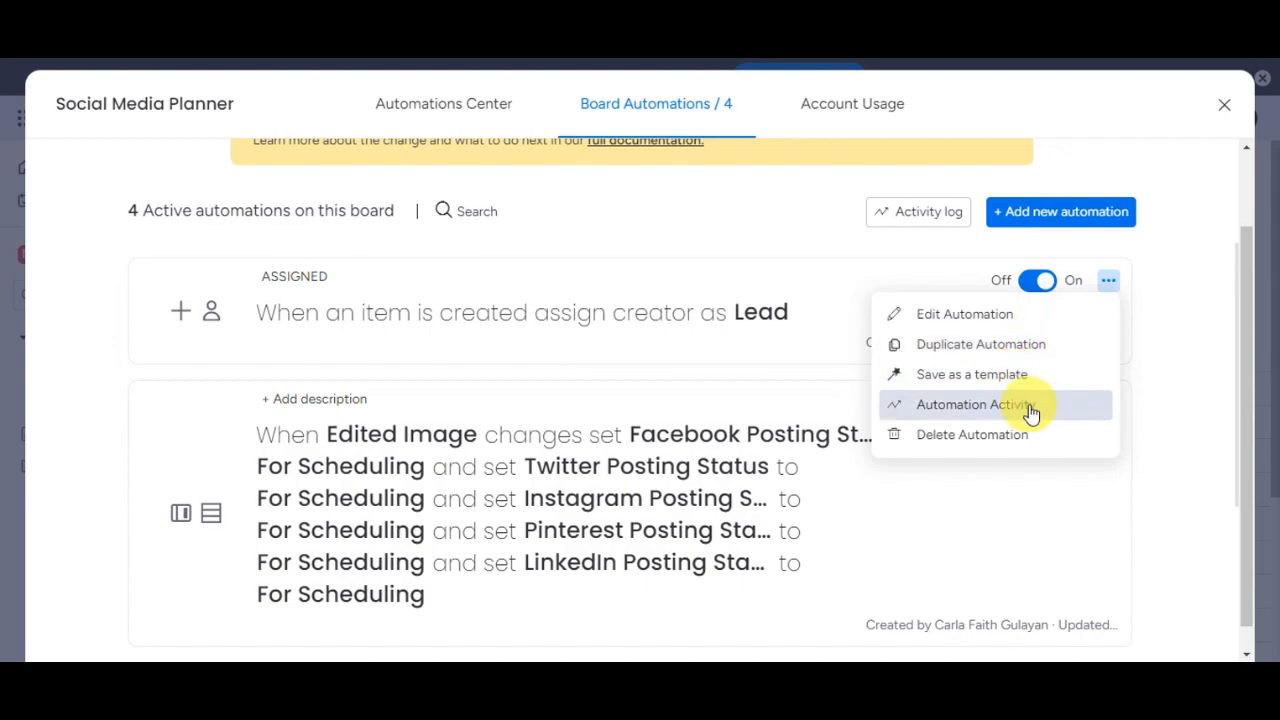
click(1018, 352)
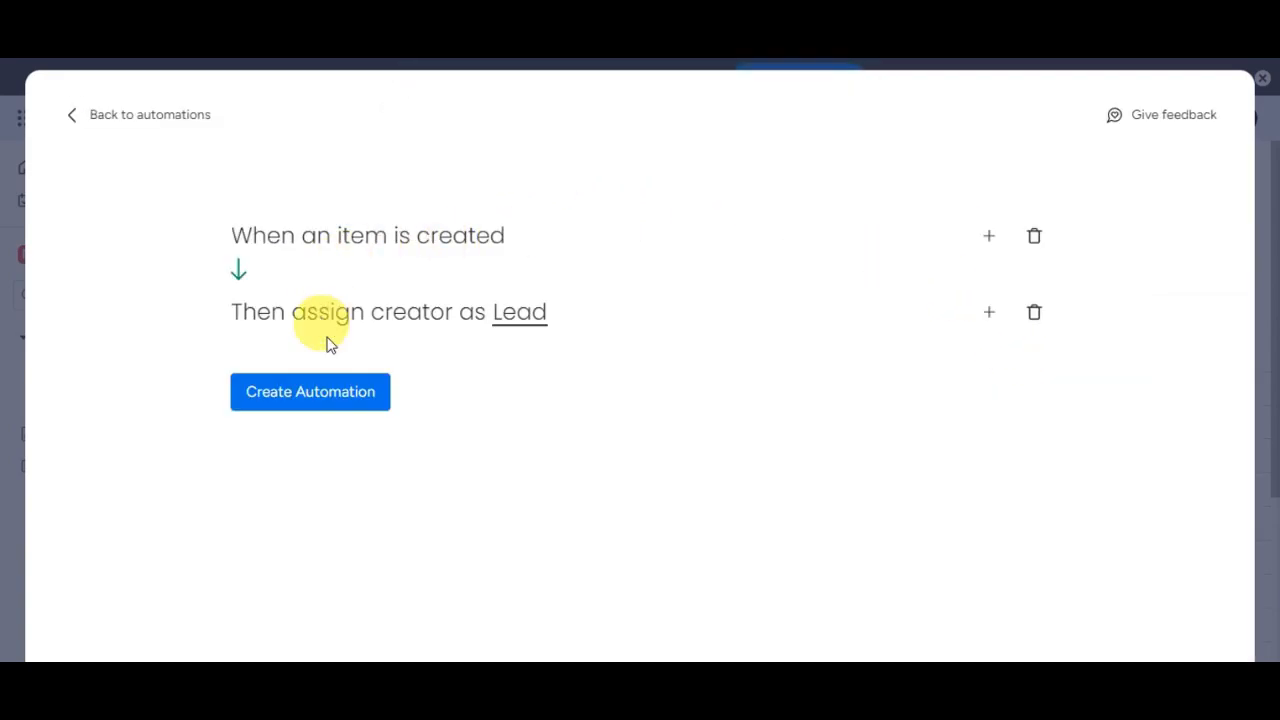
click(343, 399)
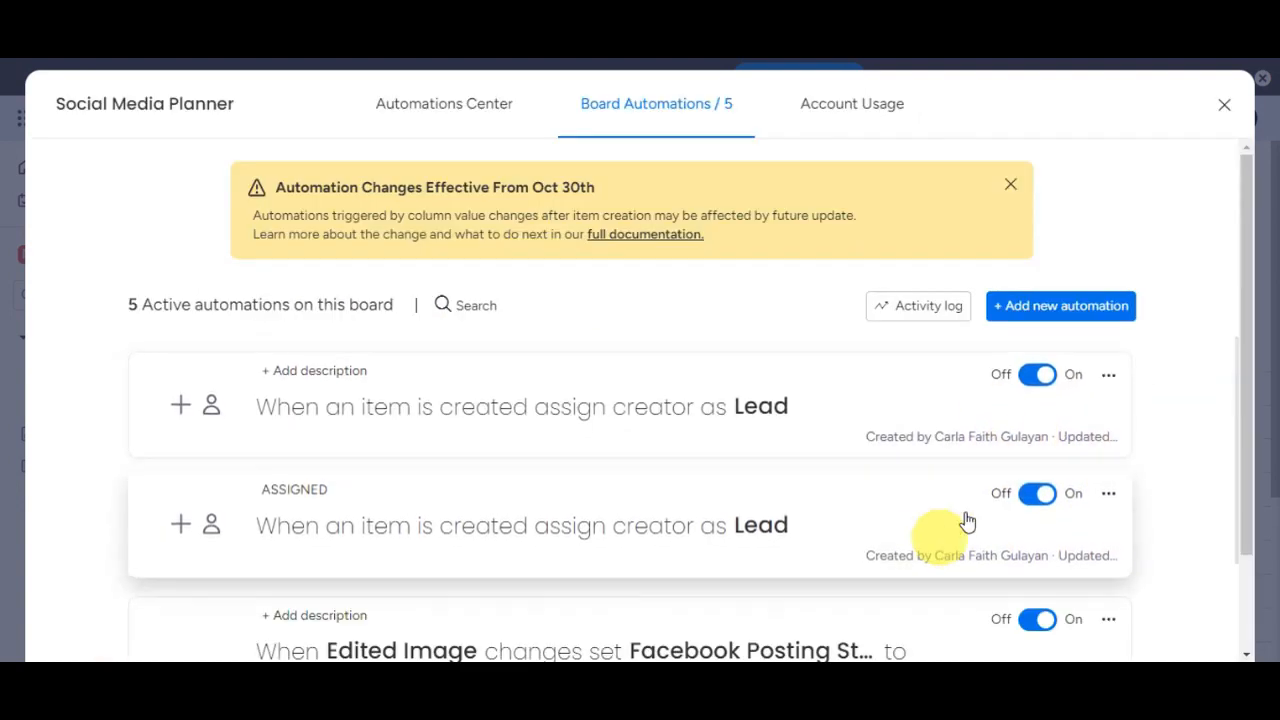
Step: Permanently delete the duplicate automation that has no description
click(1110, 373)
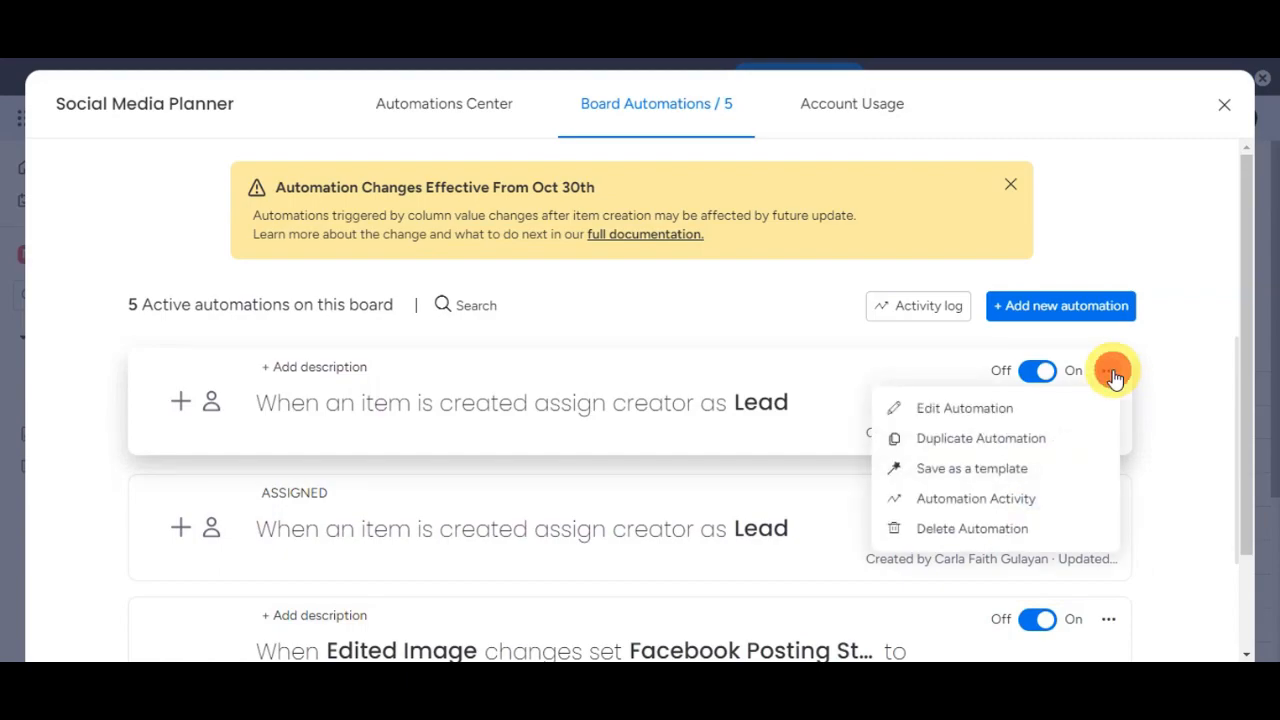
click(1028, 528)
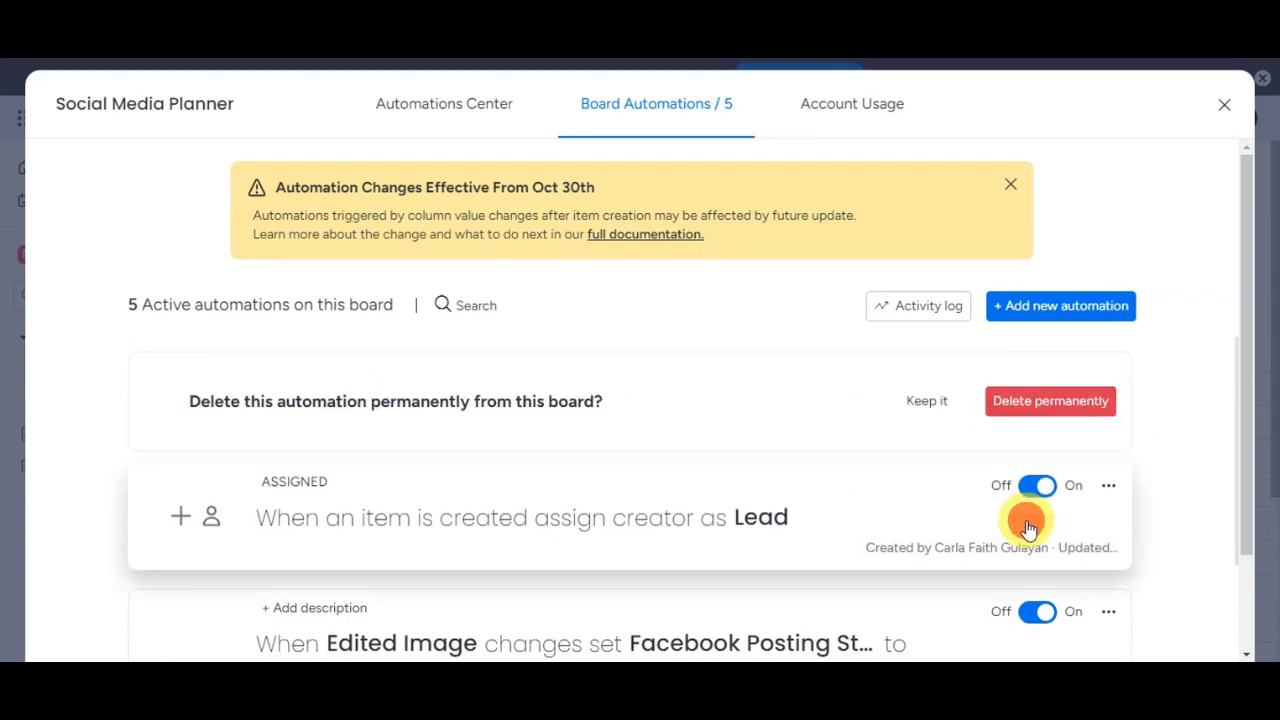
click(1040, 400)
Step: Review the board's remaining automations and the account's automation usage, and return to the board
scroll(830, 350, down, 3)
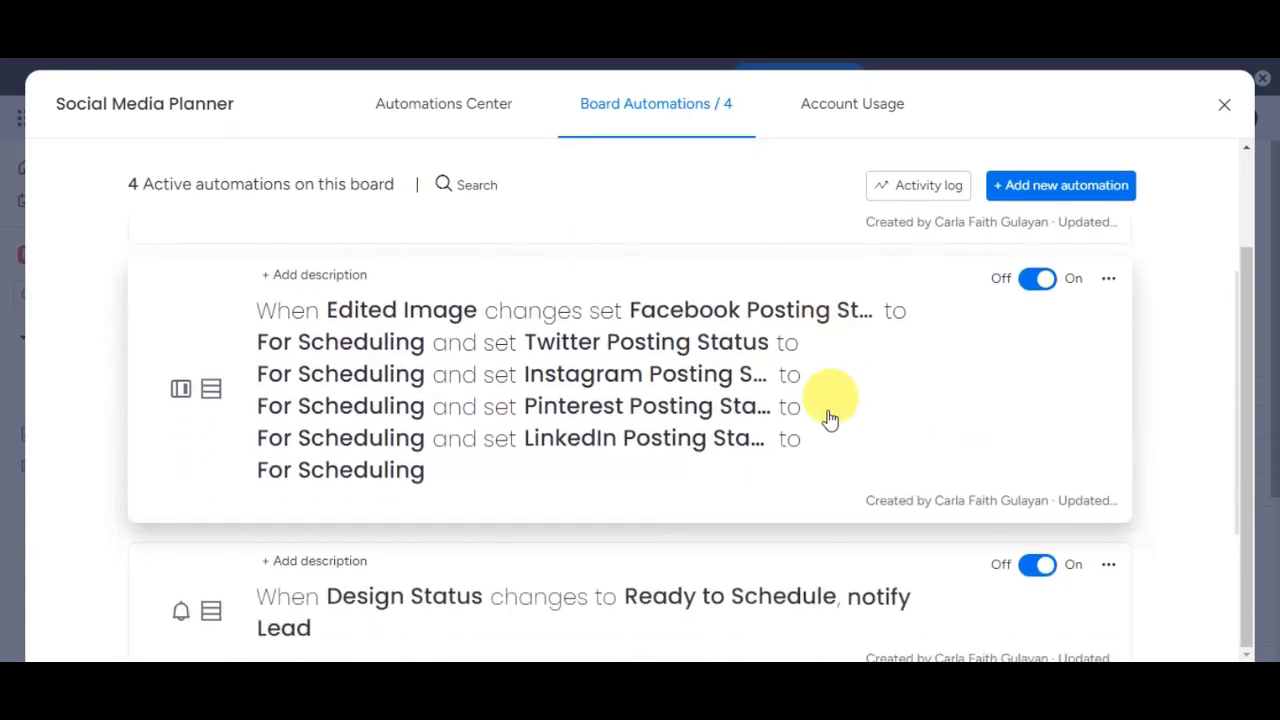
scroll(726, 420, down, 2)
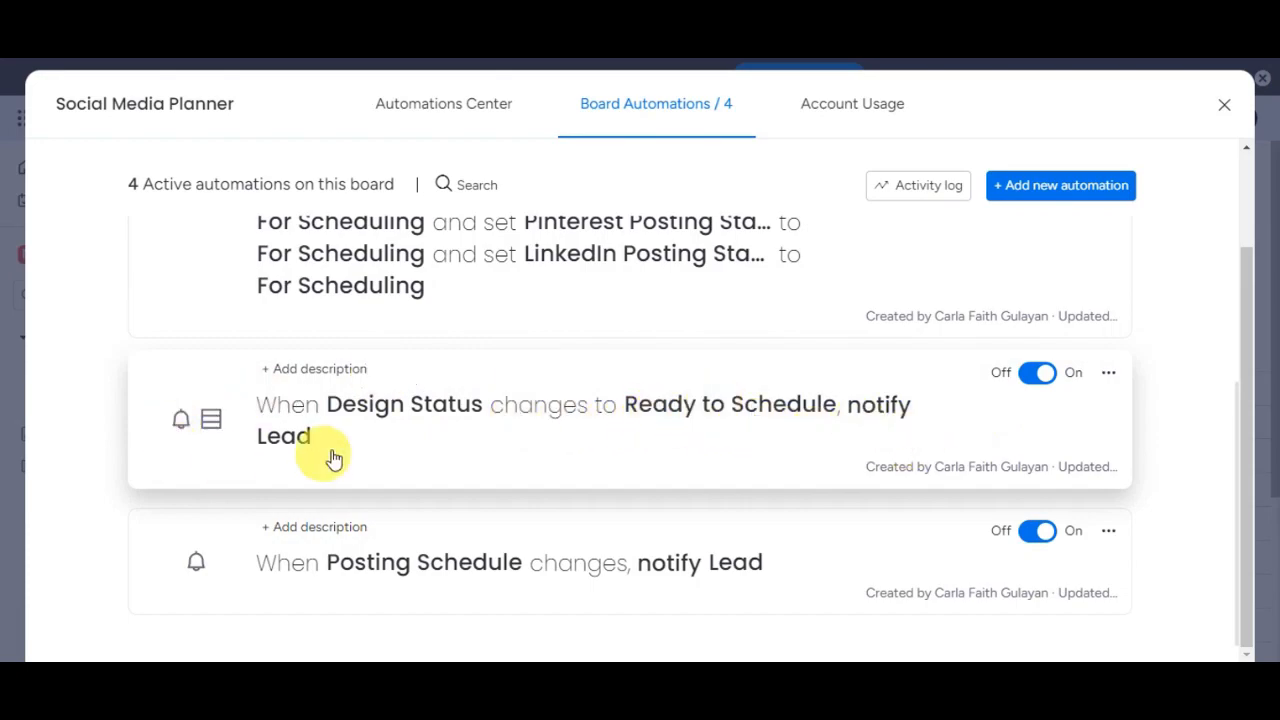
scroll(551, 437, down, 1)
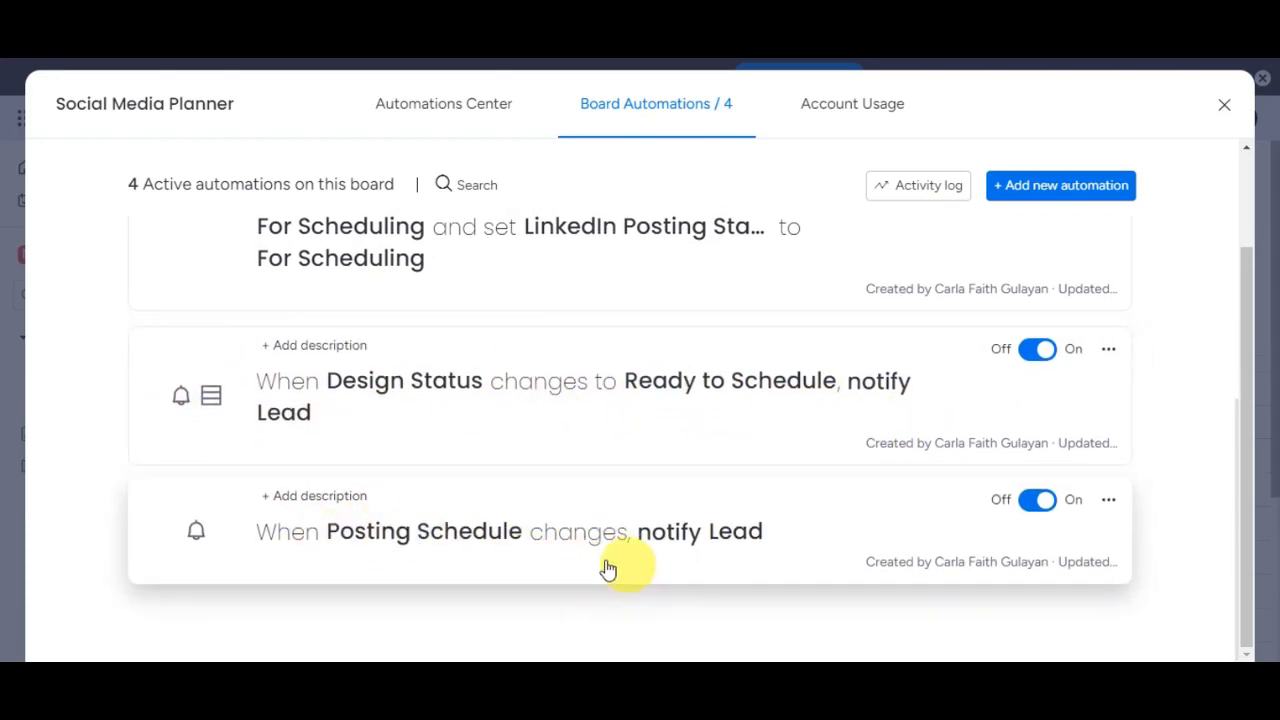
scroll(843, 529, up, 3)
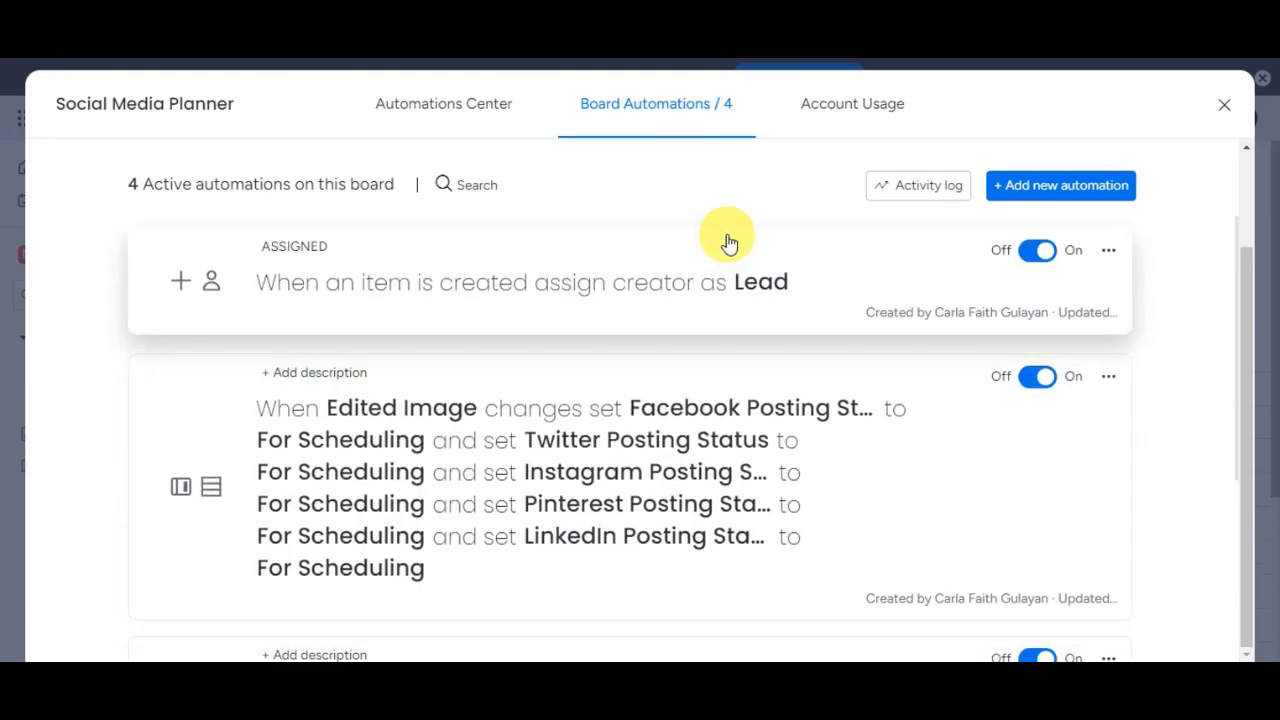
click(900, 104)
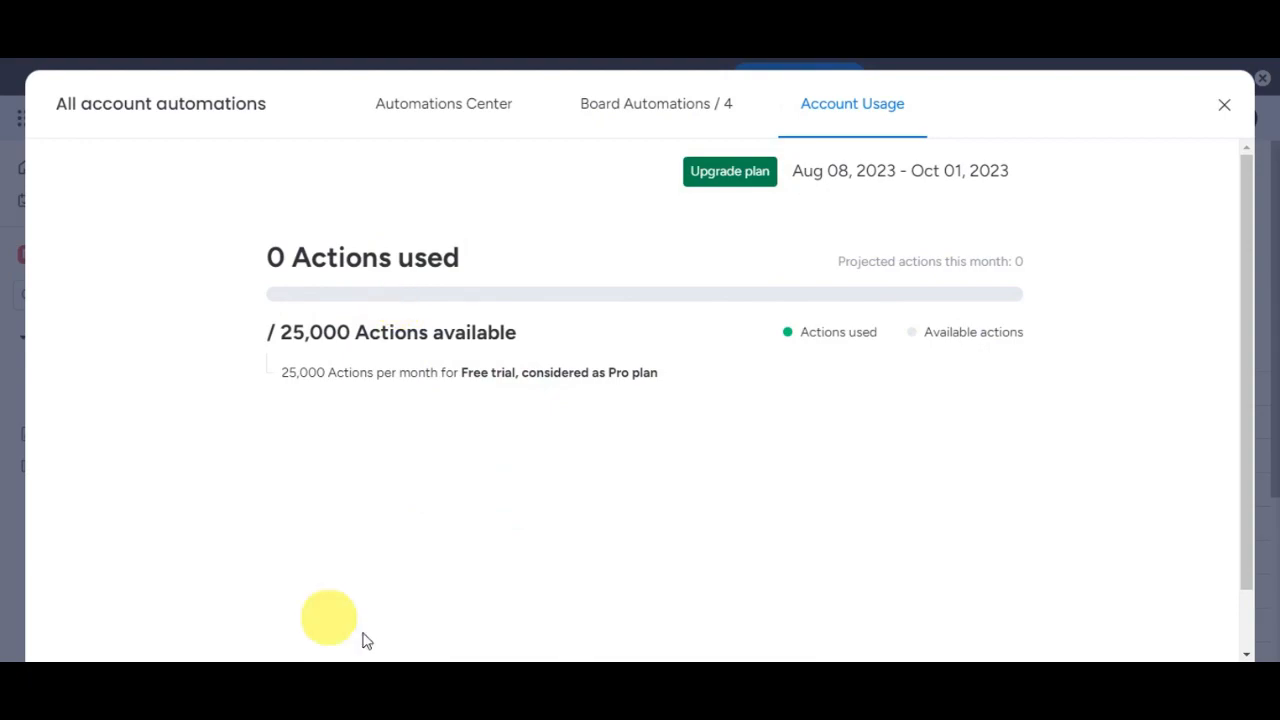
click(1233, 116)
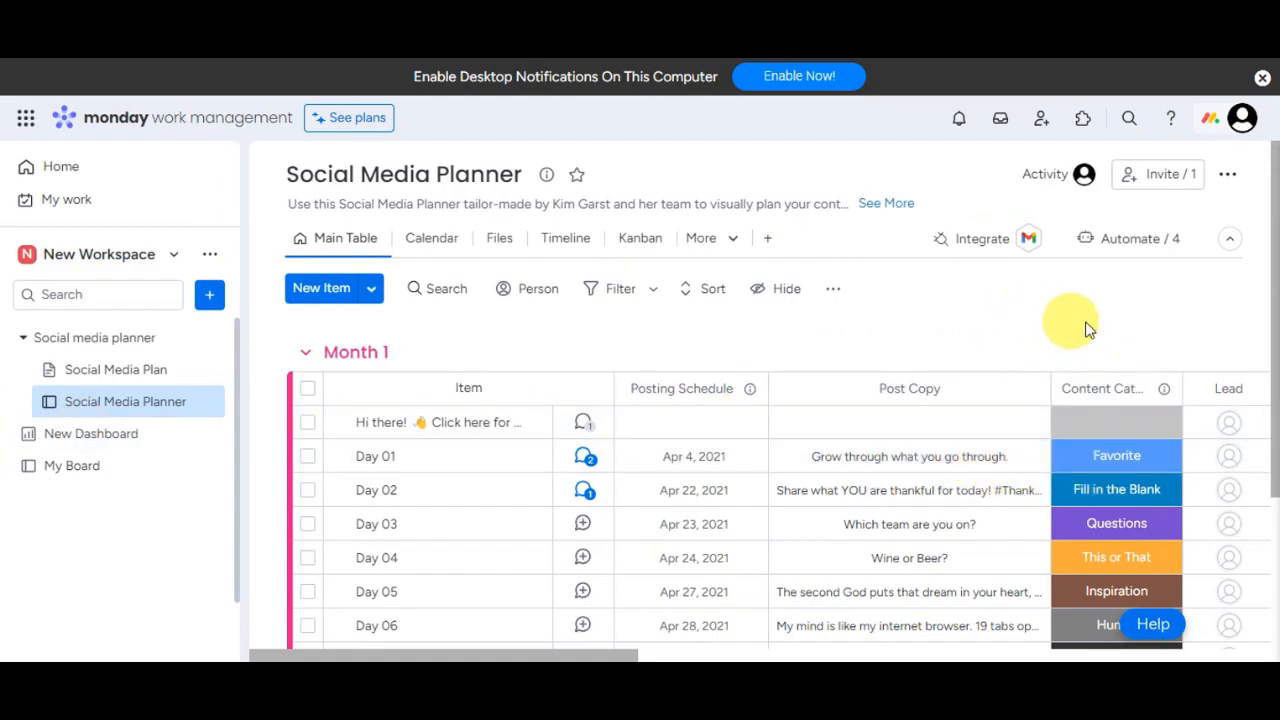
Step: Browse the board's Integrations Center by app and open the Gmail integrations
click(1006, 242)
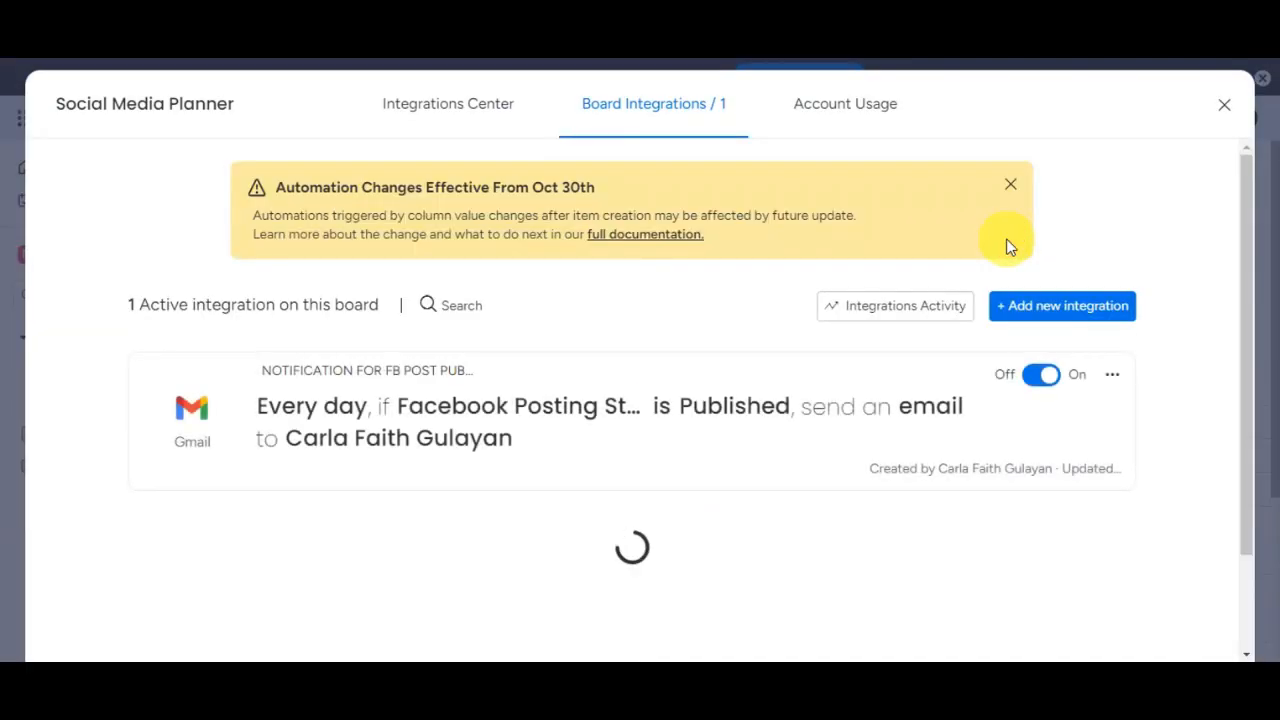
click(449, 115)
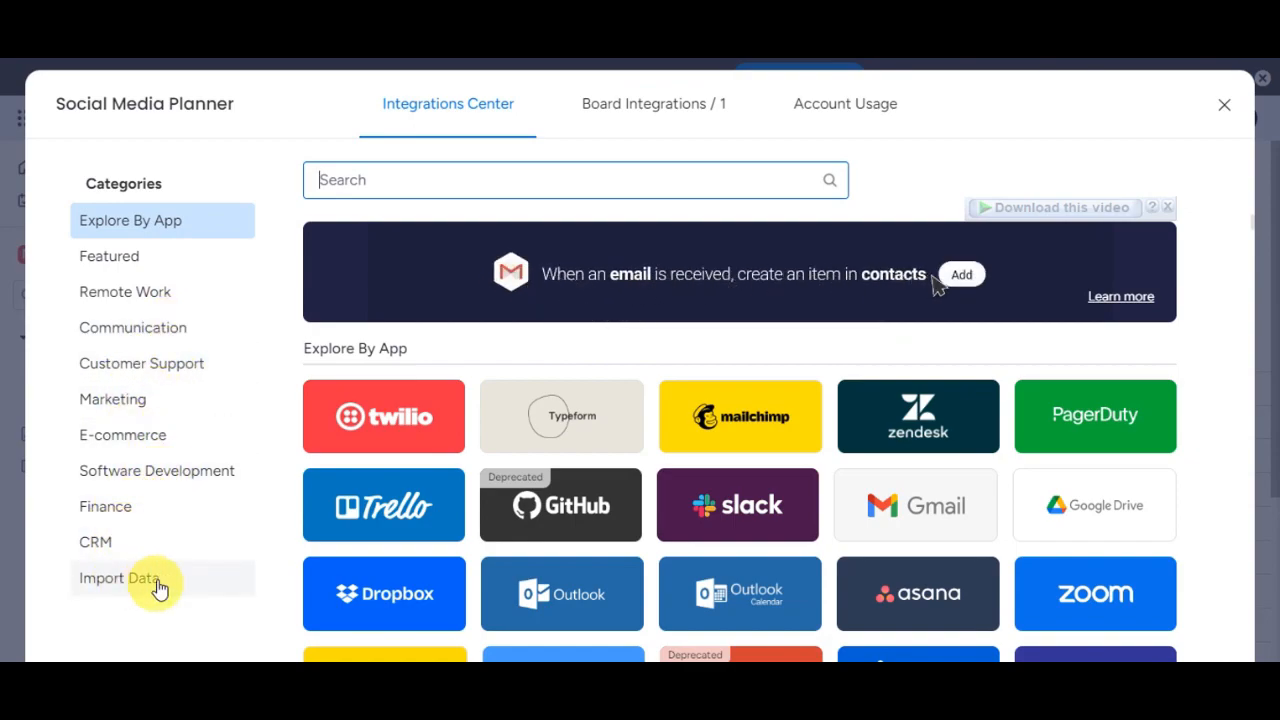
scroll(1235, 418, down, 3)
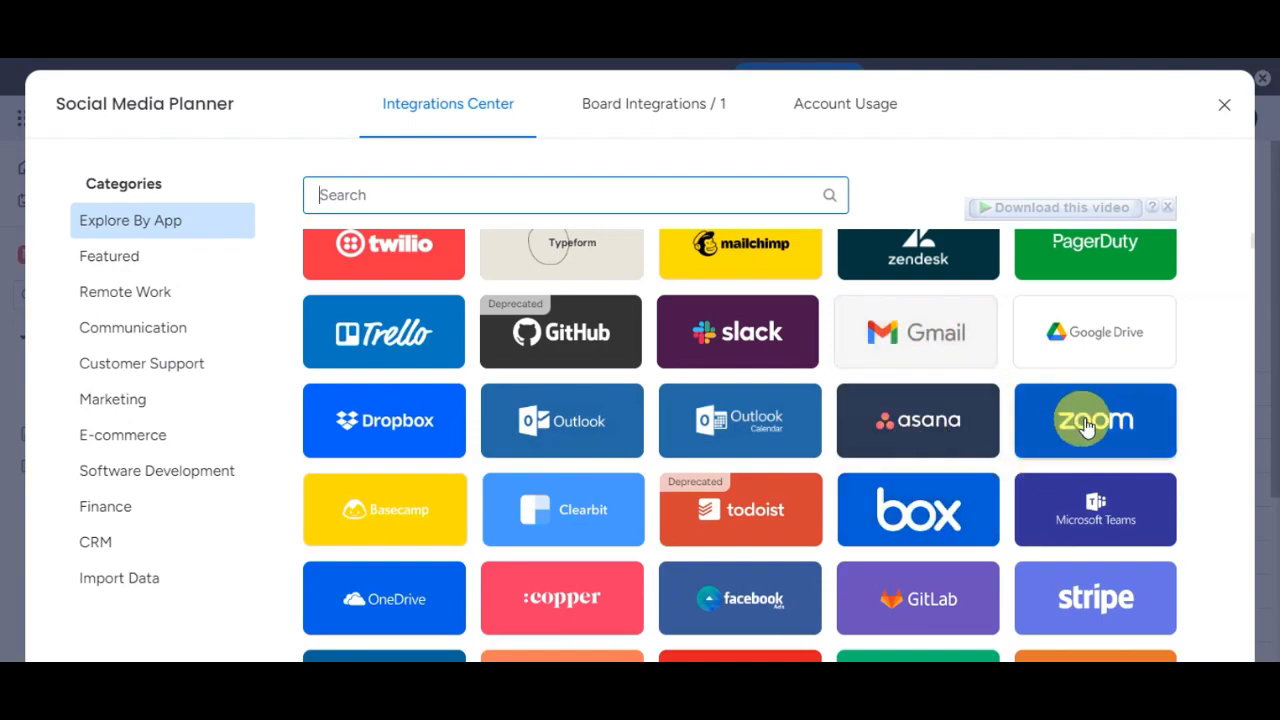
scroll(1188, 342, up, 3)
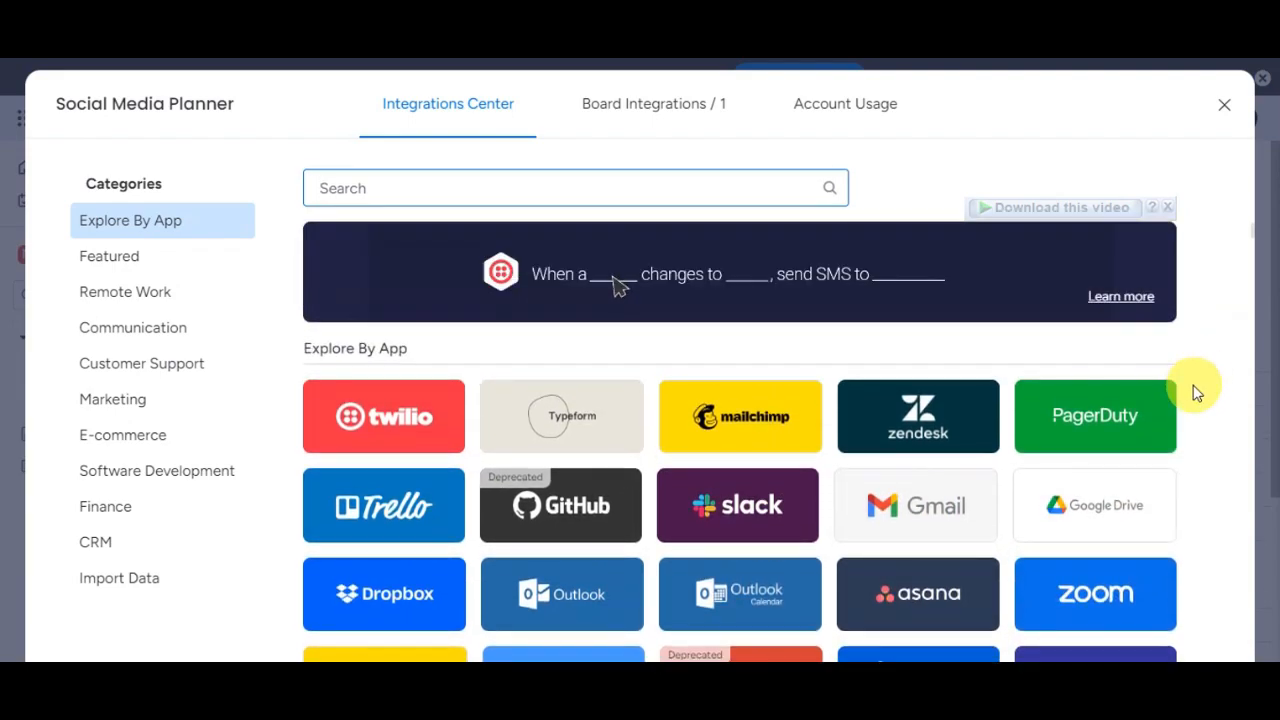
scroll(700, 294, down, 3)
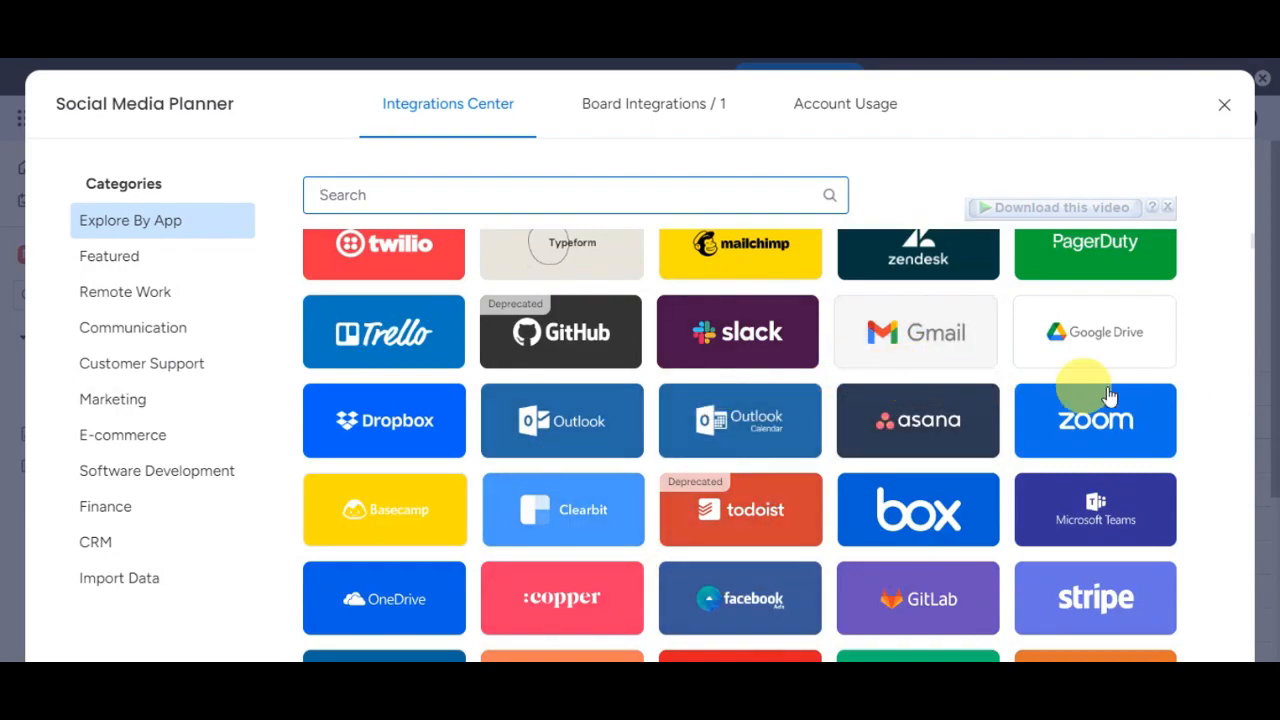
click(936, 342)
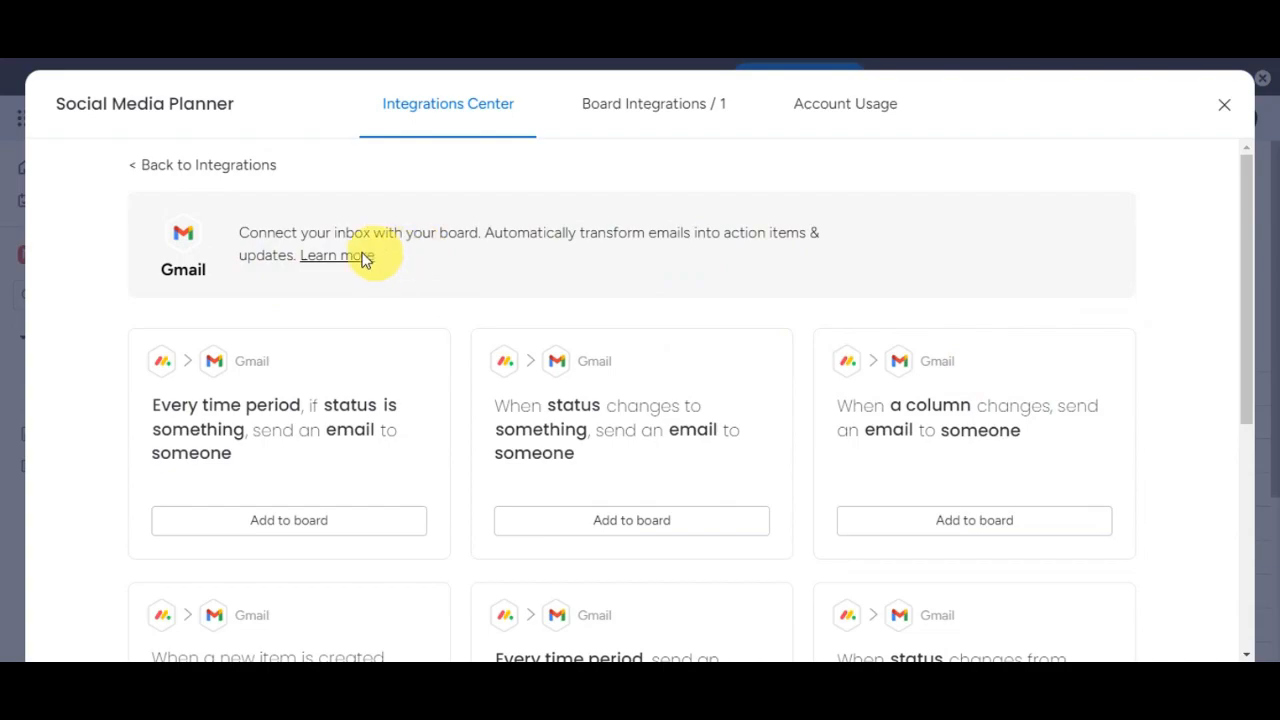
Step: Choose the Gmail recipe that sends an email when a new item is created, using the connected Gmail account
scroll(1141, 299, down, 2)
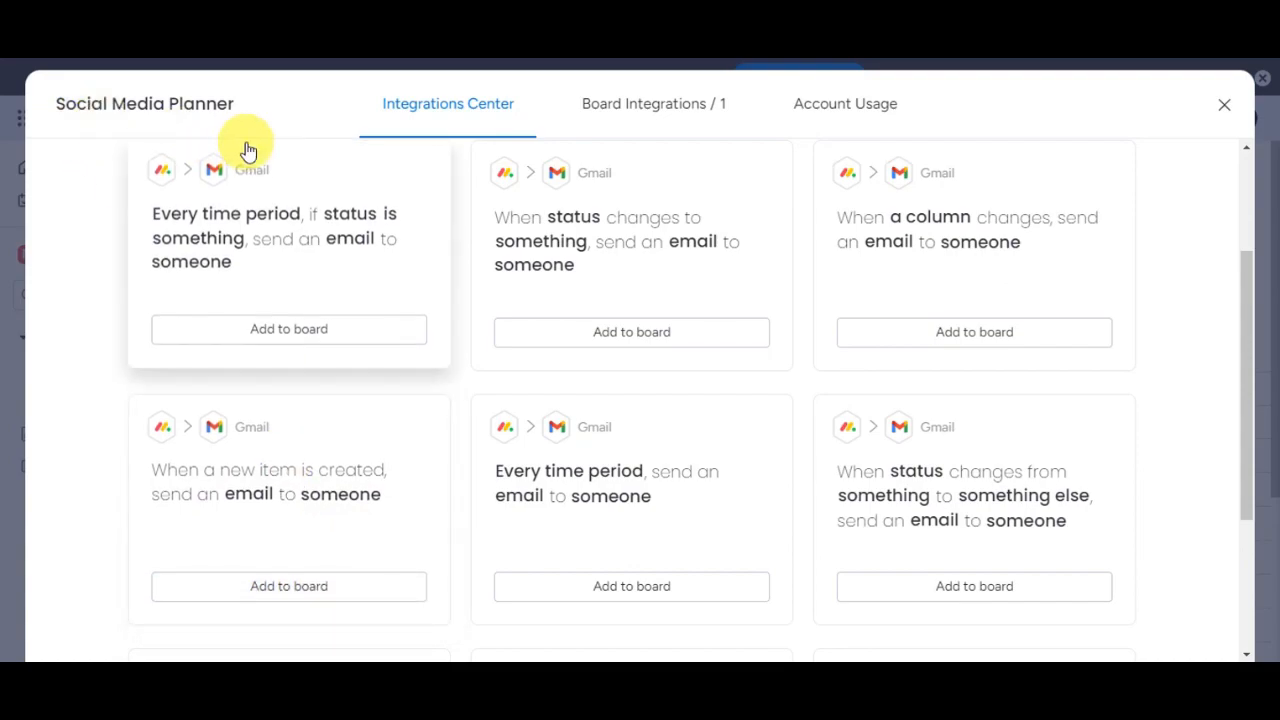
click(283, 590)
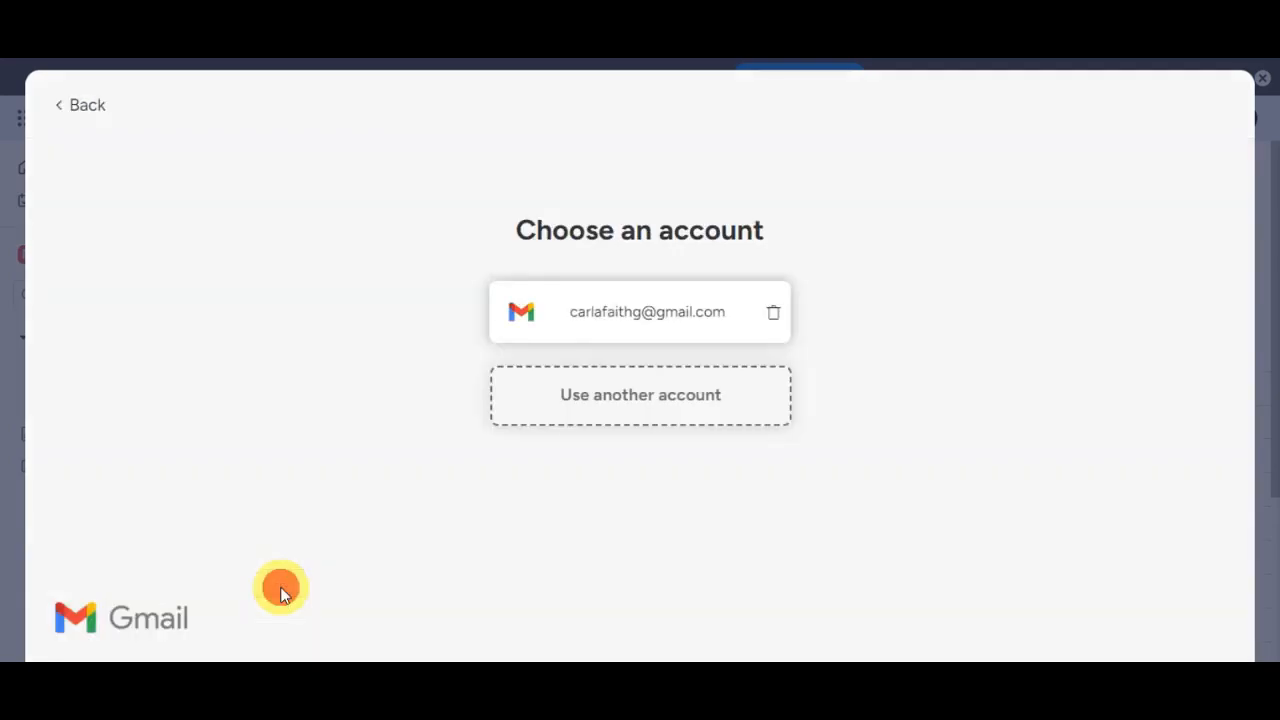
click(618, 311)
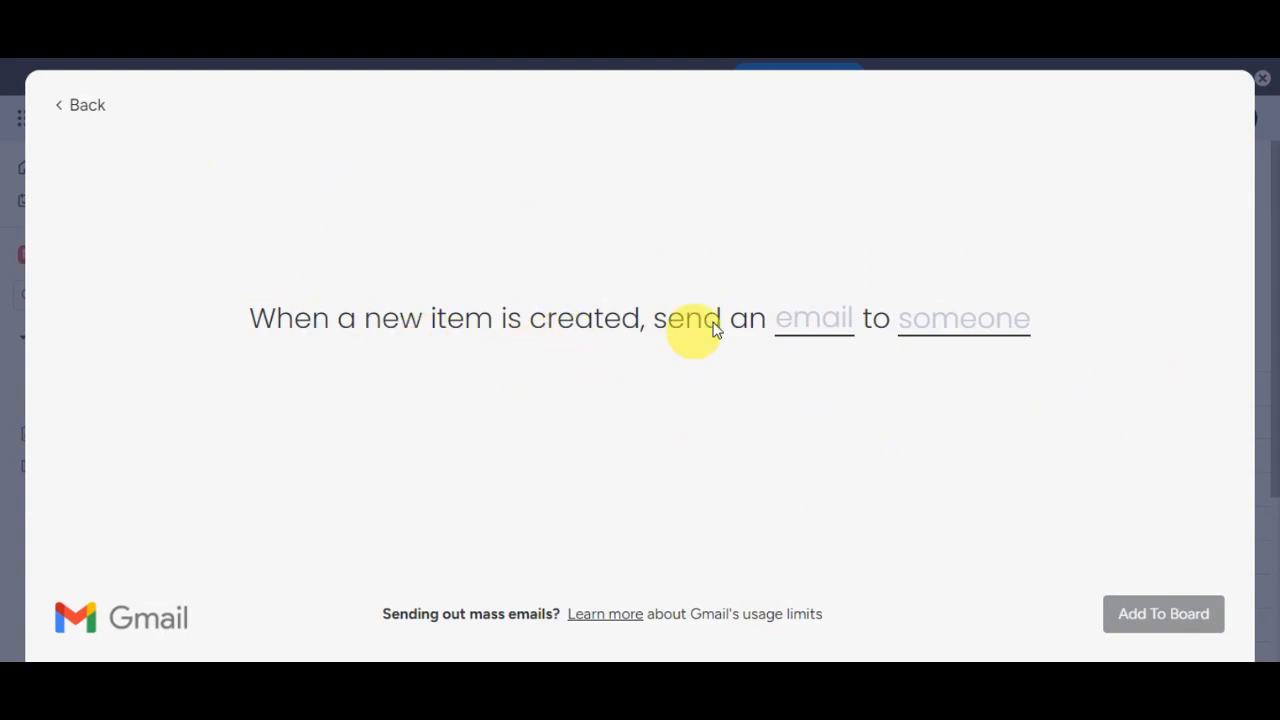
Step: Compose the recipe's email with the subject "NOTIFICATION" and the message "Do this task"
click(810, 332)
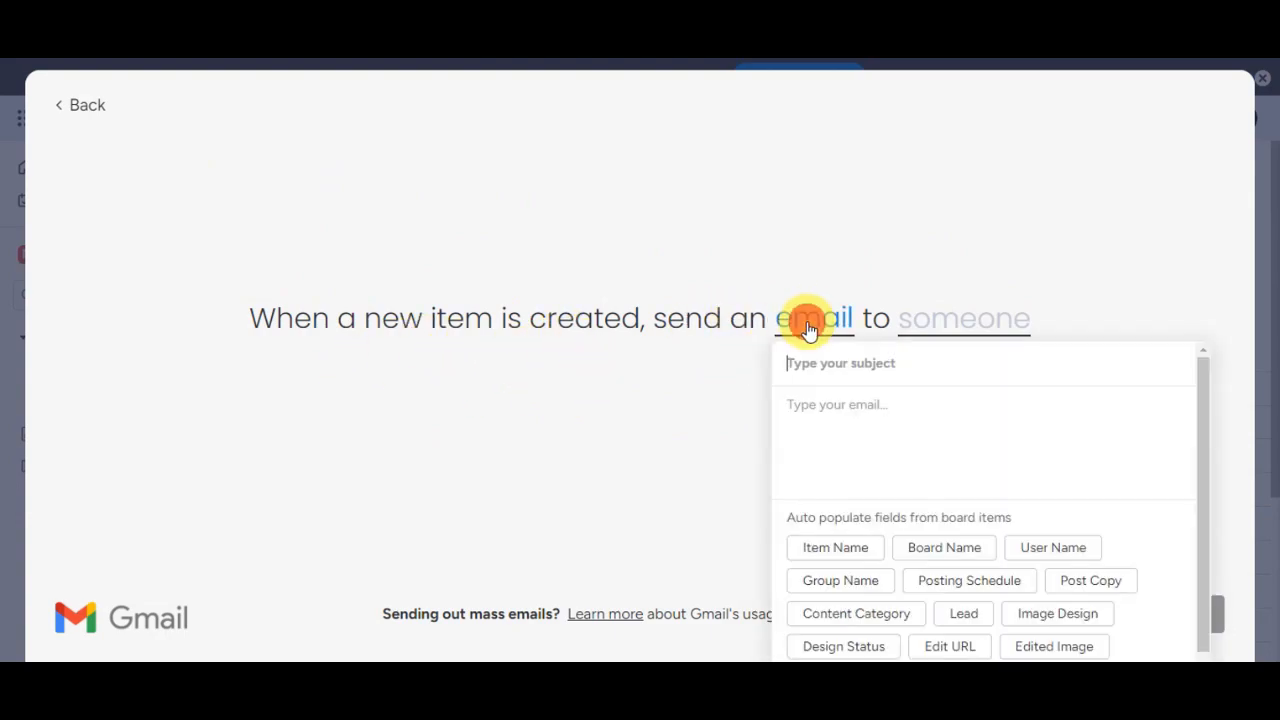
click(842, 370)
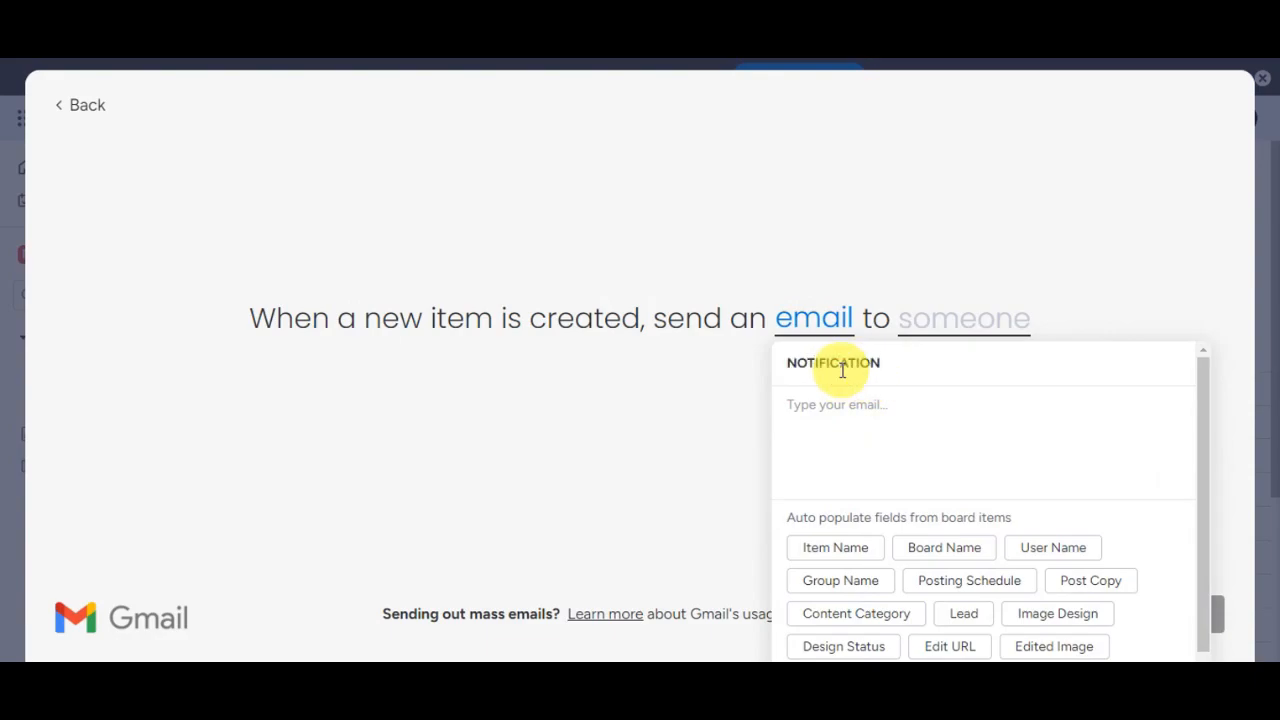
click(848, 400)
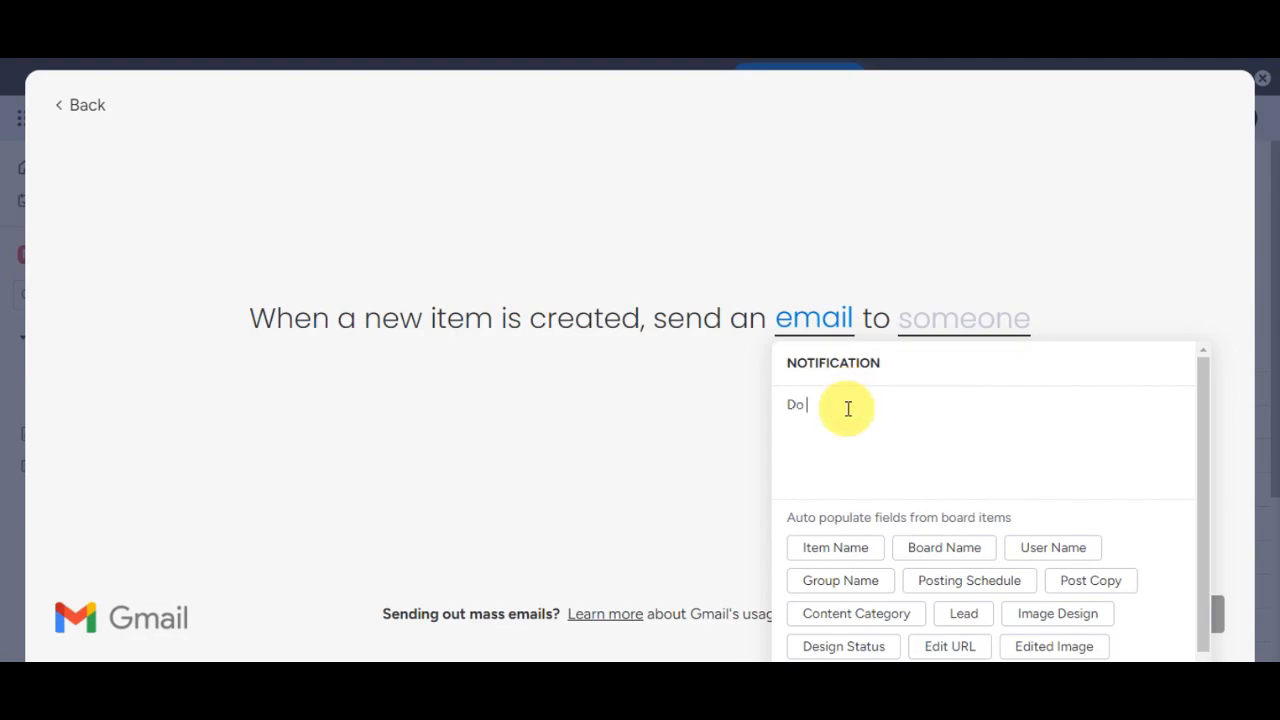
click(737, 409)
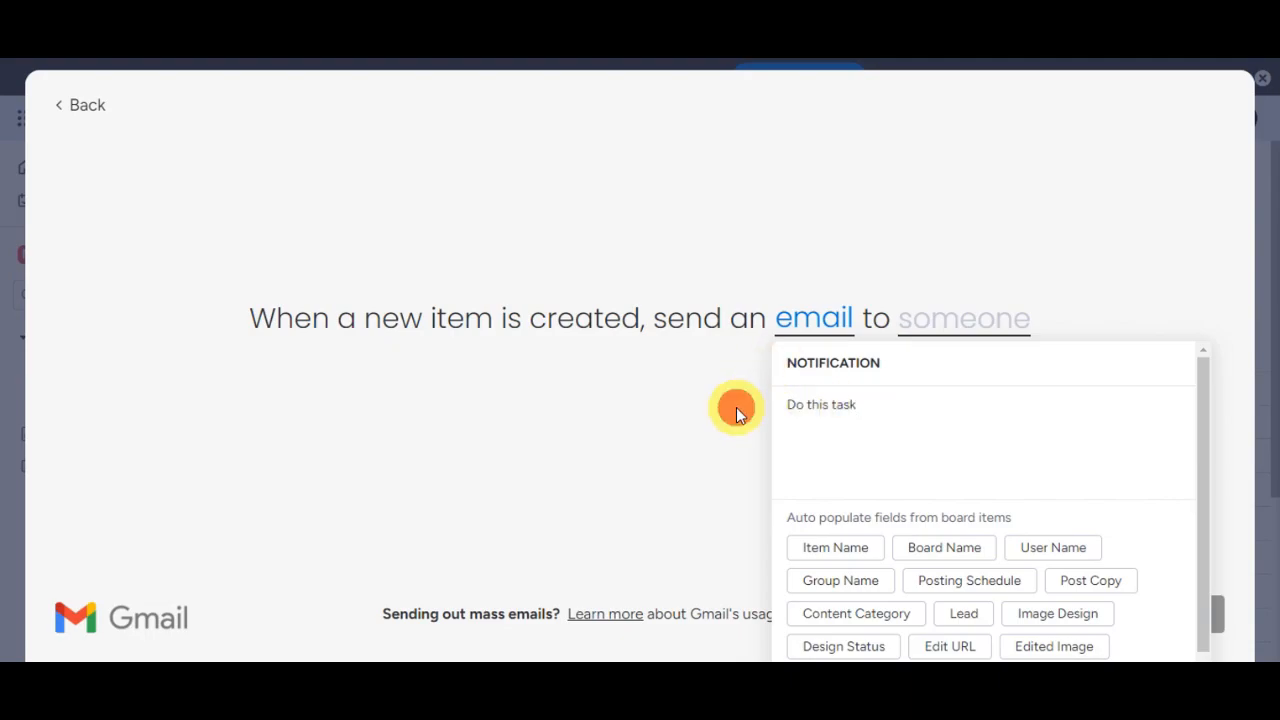
Step: Set the email's recipient to Me and recheck the email's subject and message
click(940, 318)
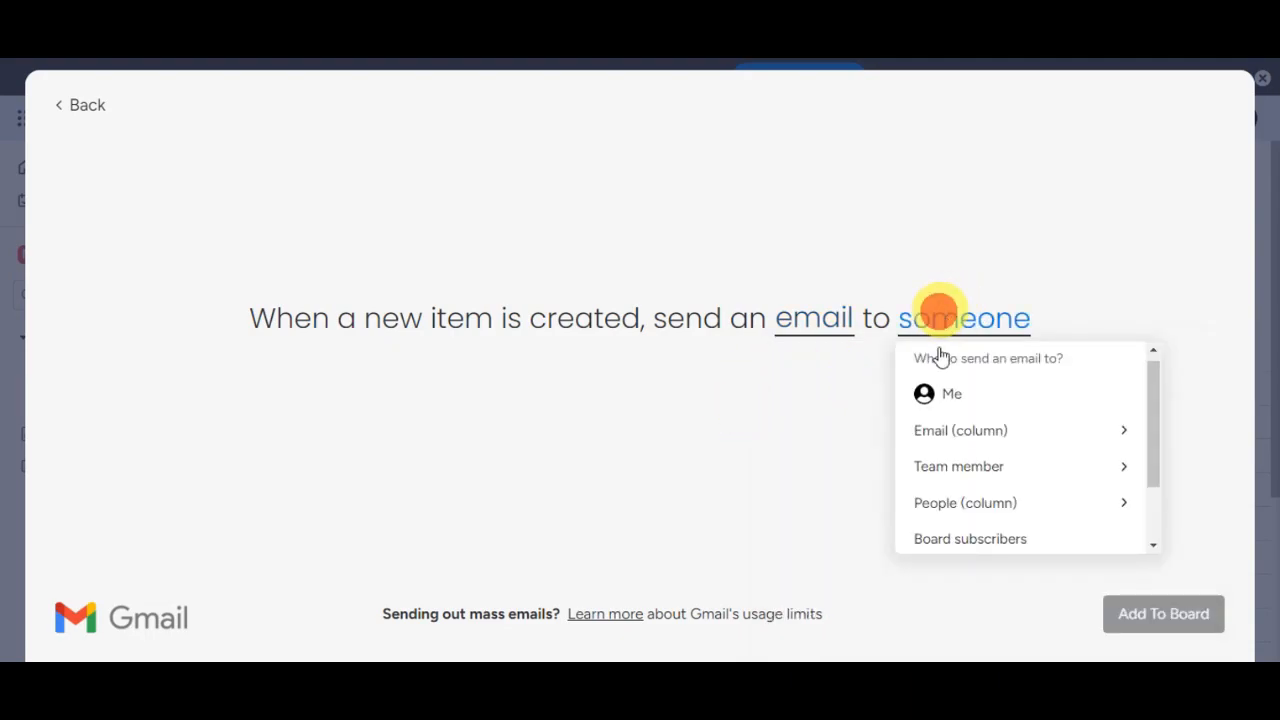
click(997, 405)
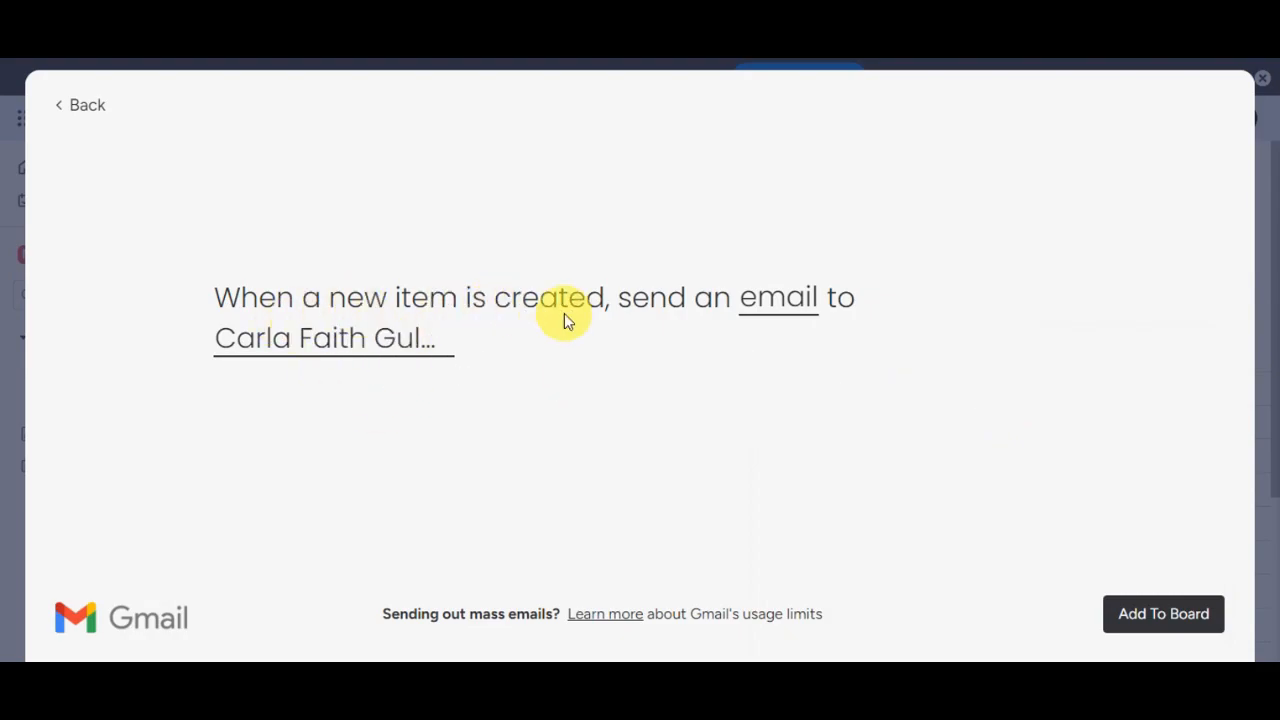
click(770, 308)
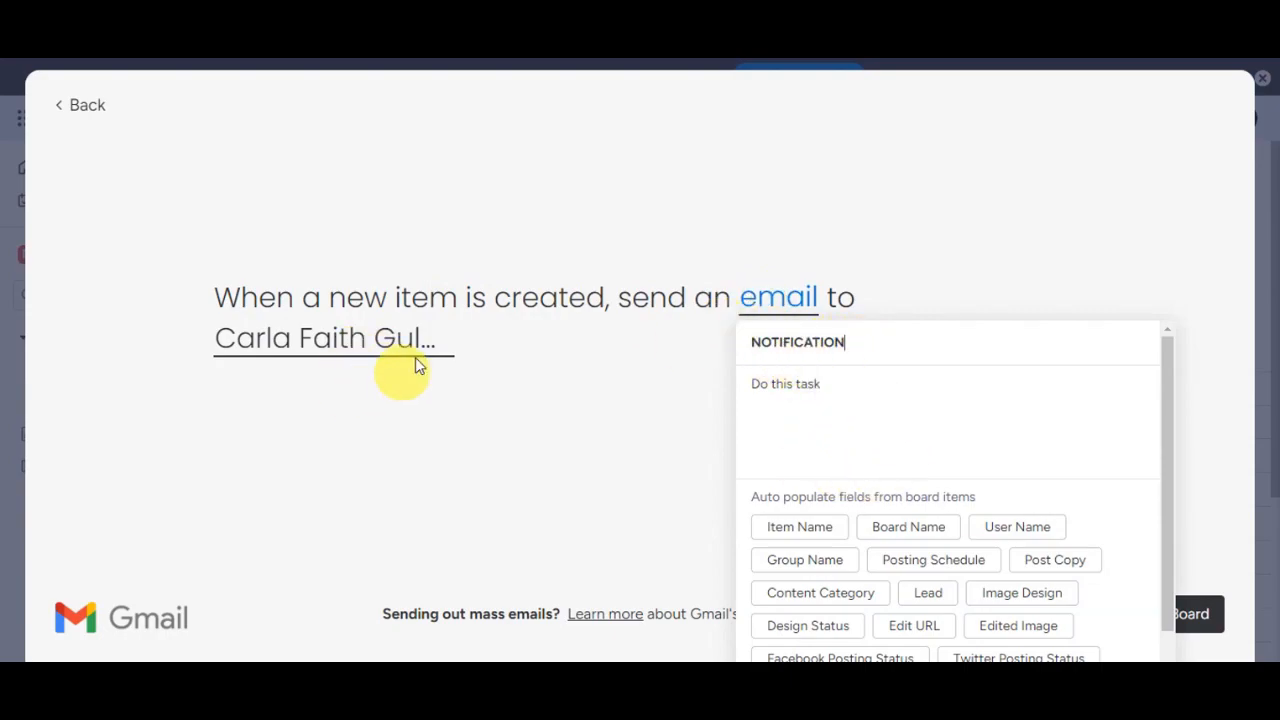
click(497, 415)
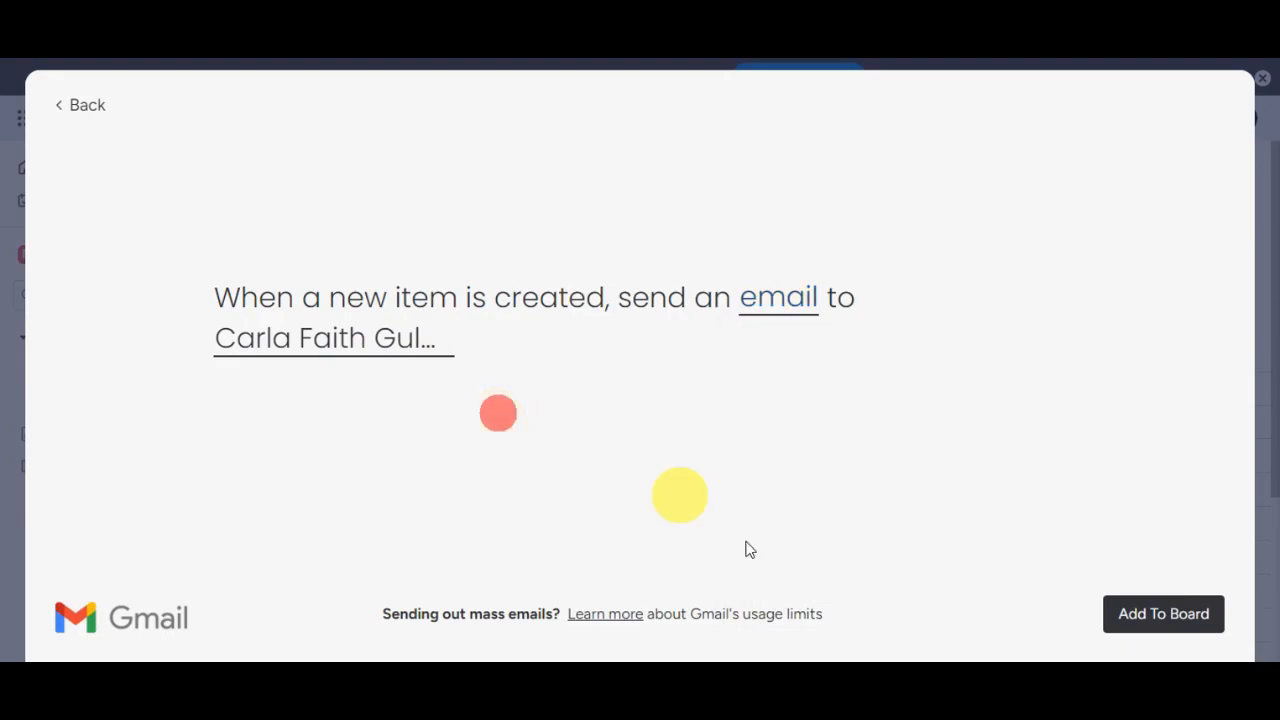
Step: Add the Gmail integration to the board, describe it as "NOTIFICATION", and toggle it off and back on
click(1190, 615)
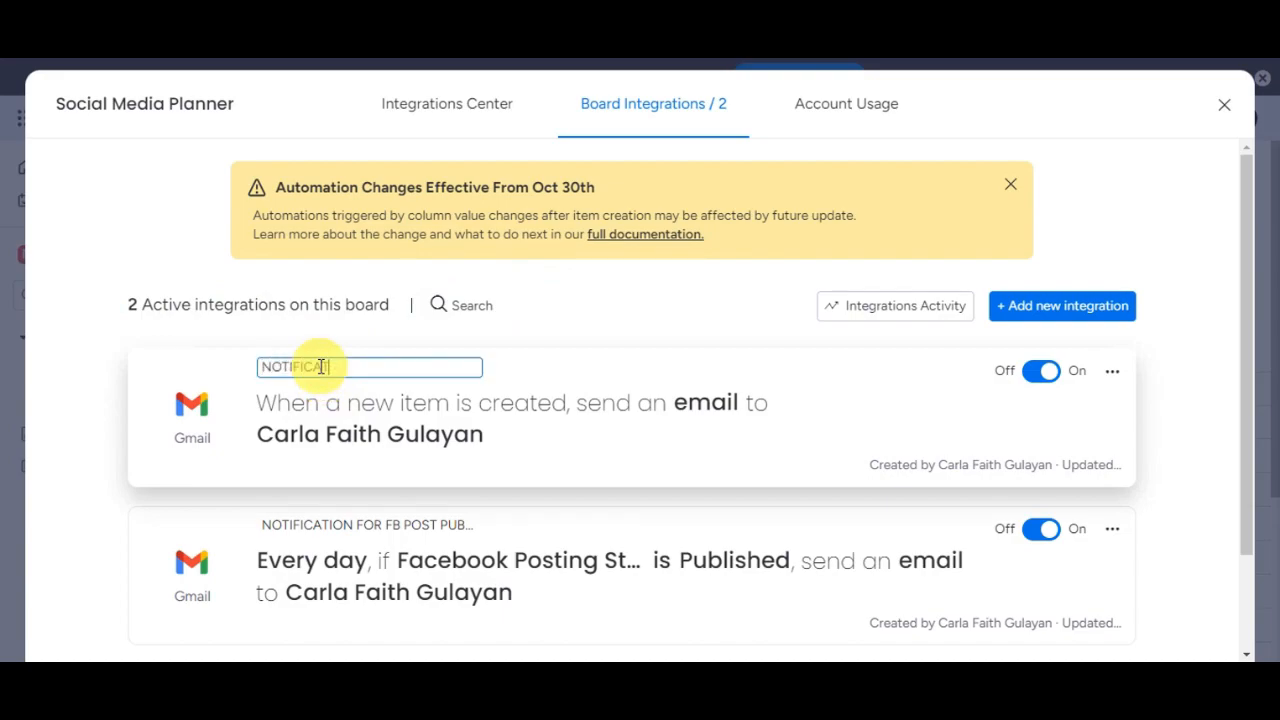
click(1041, 372)
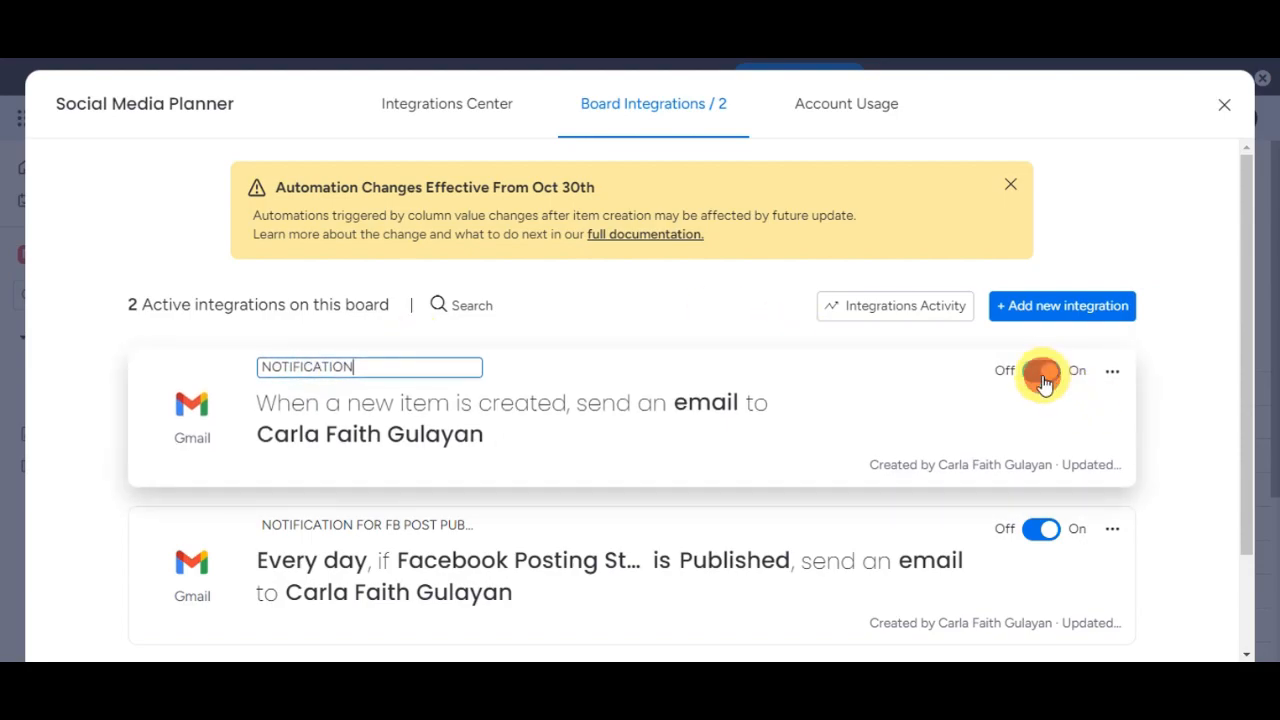
click(1043, 378)
Step: Review the new integration's options and the integrations activity log with its status filter, and return to the board's integrations
click(1112, 374)
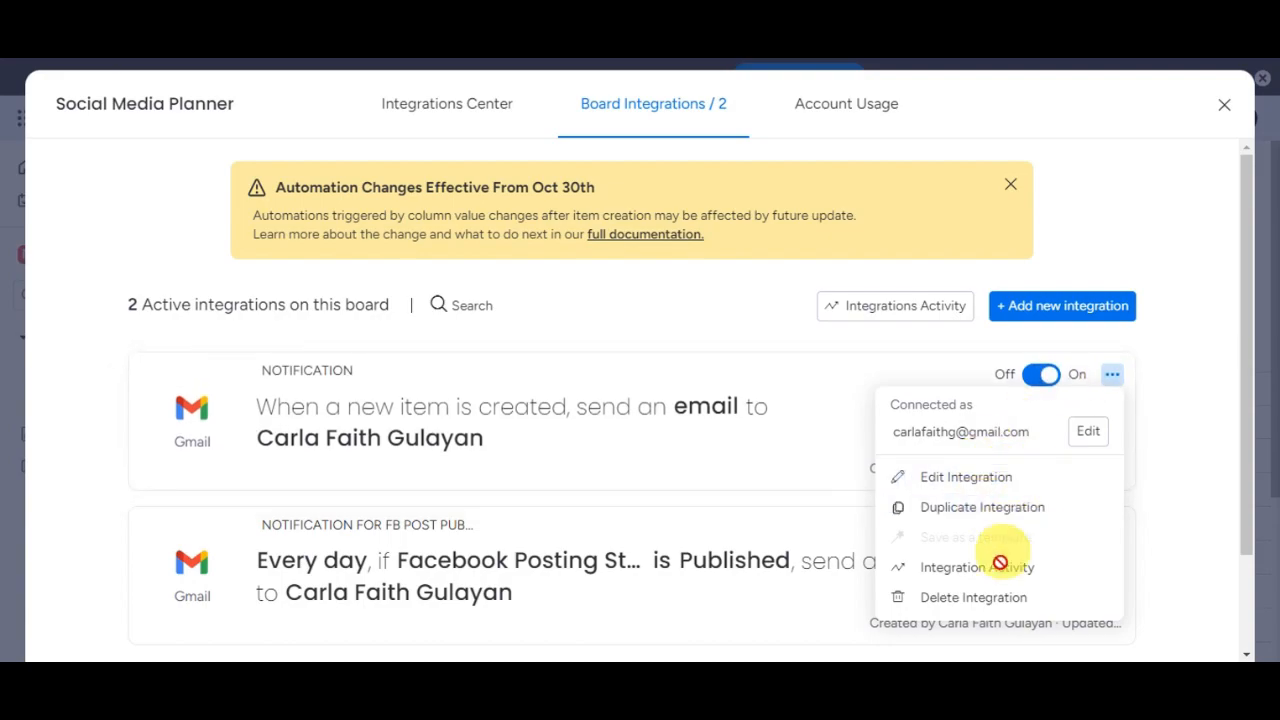
scroll(1190, 335, down, 2)
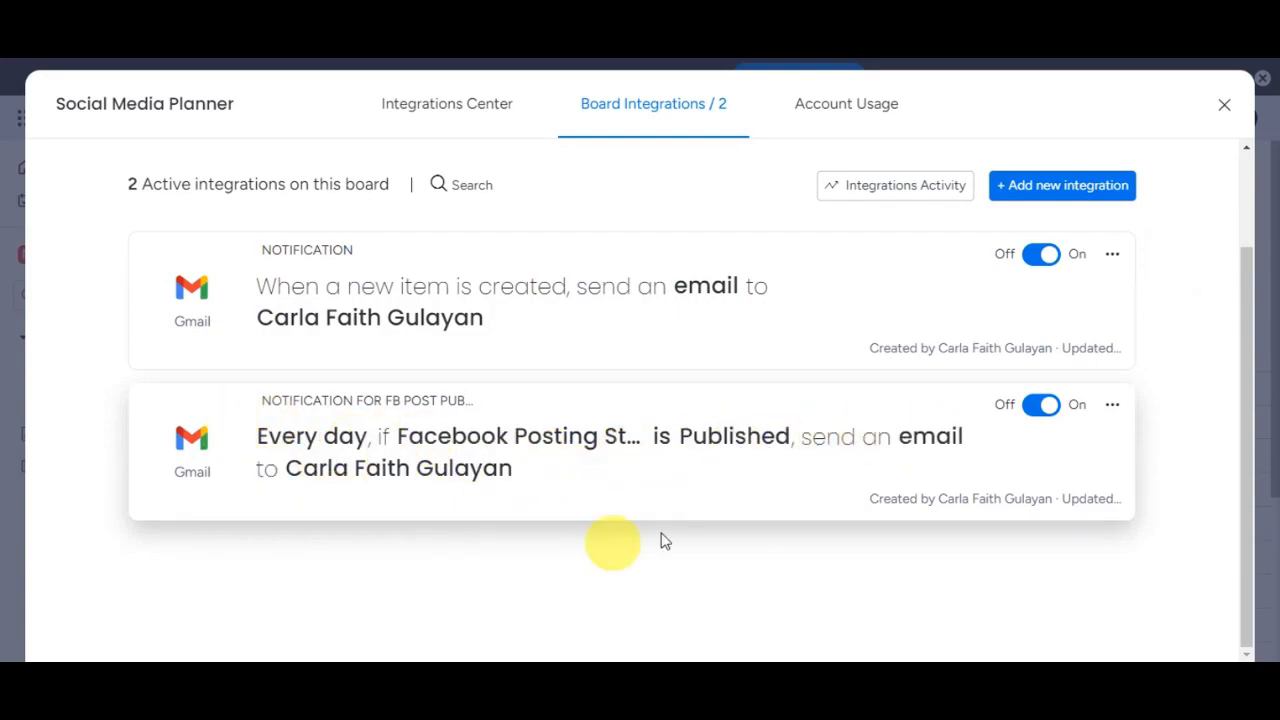
click(895, 312)
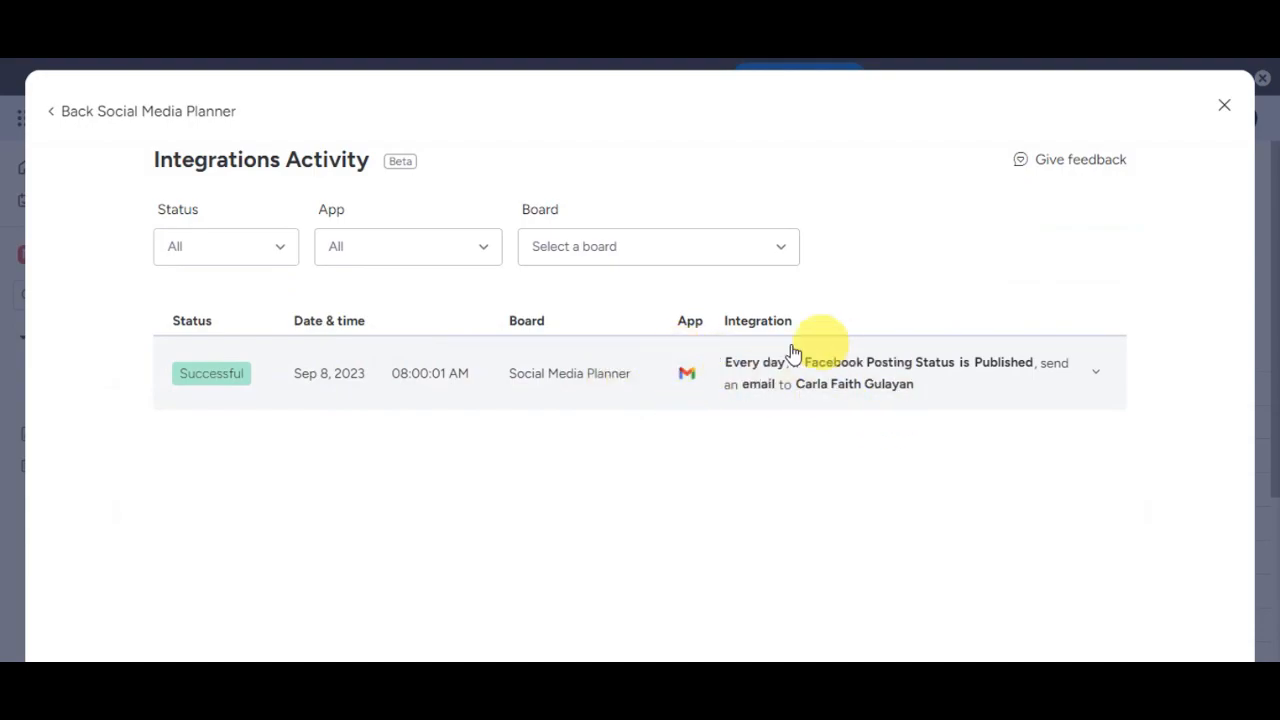
click(237, 250)
click(243, 252)
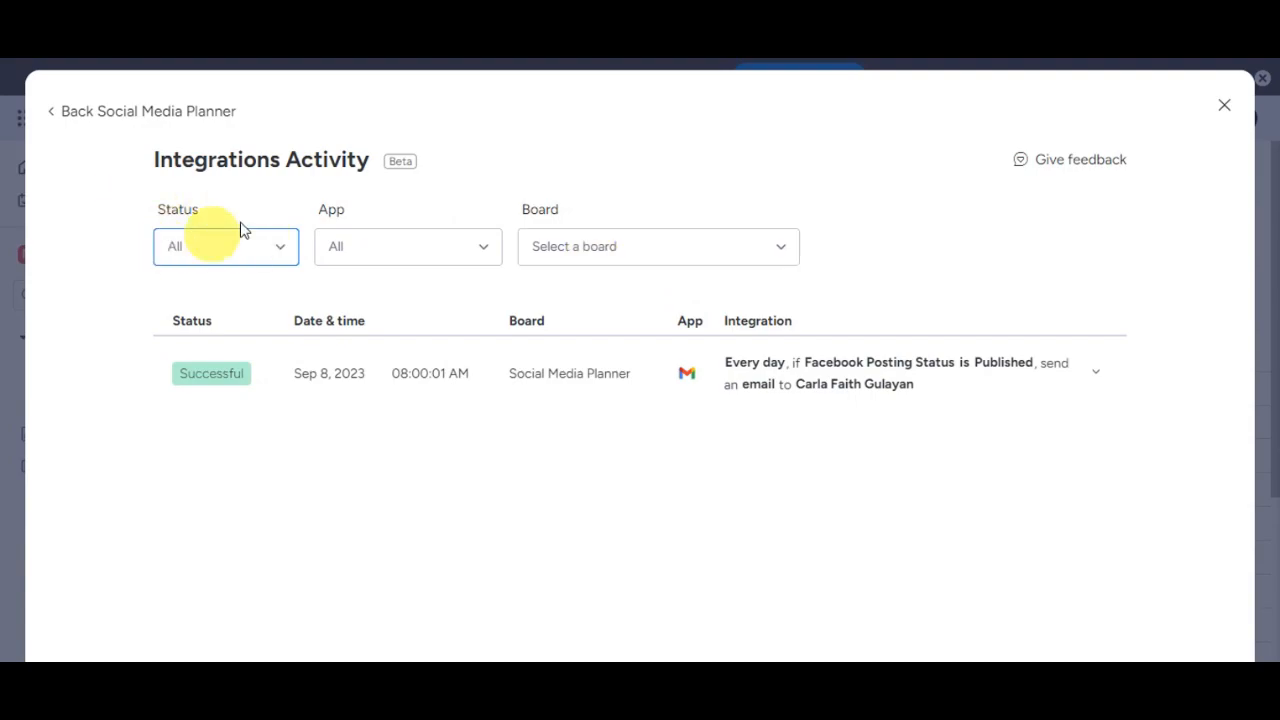
click(77, 118)
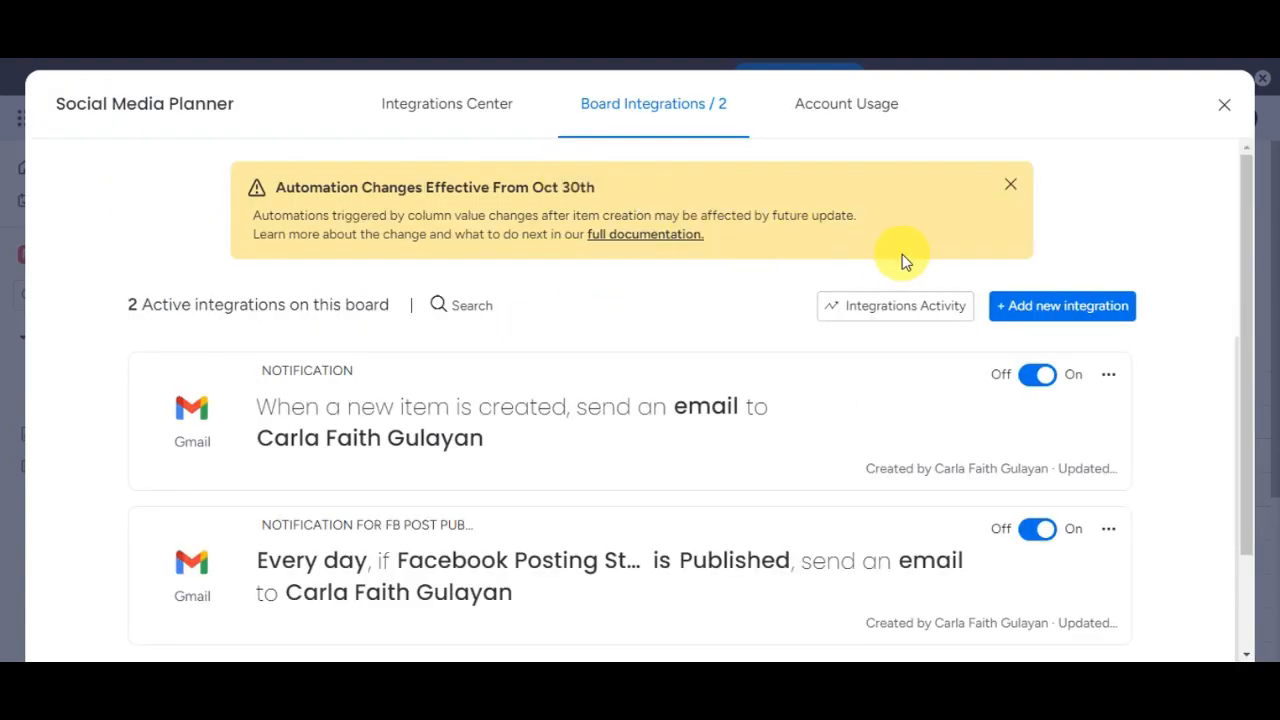
Step: Look through the apps available for a new integration and the account's usage, and return to the board
click(1056, 316)
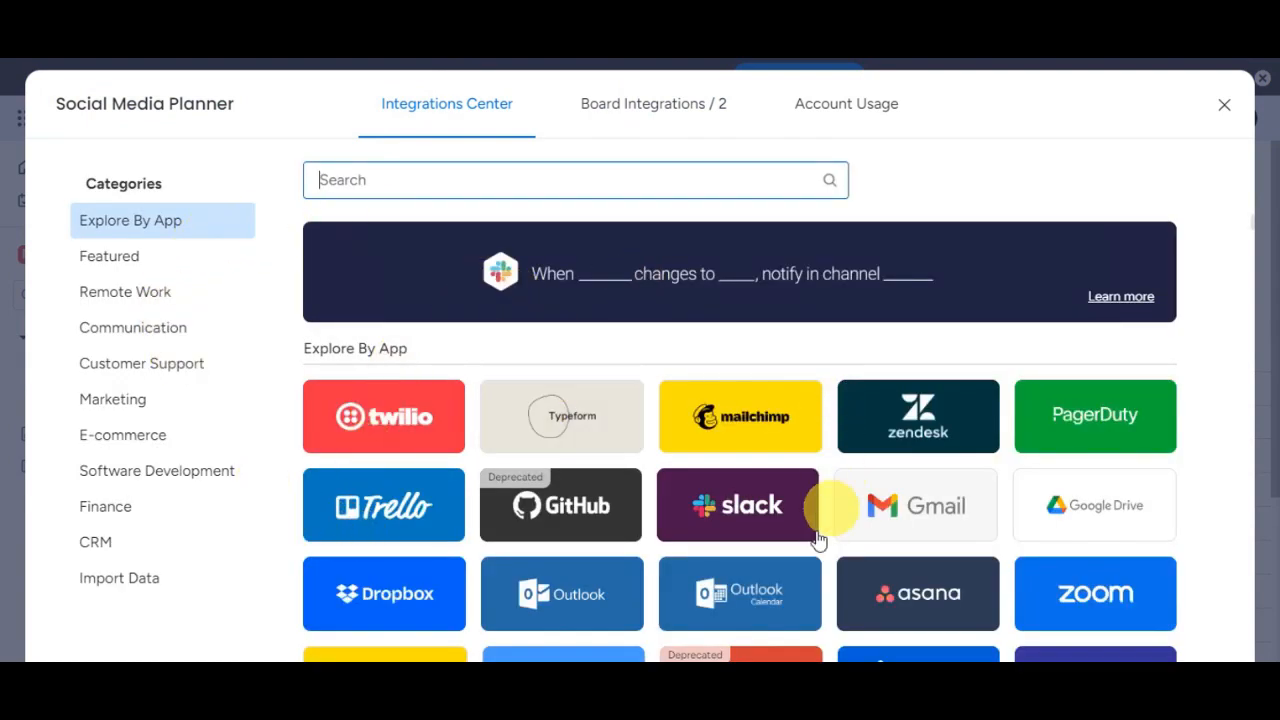
click(846, 106)
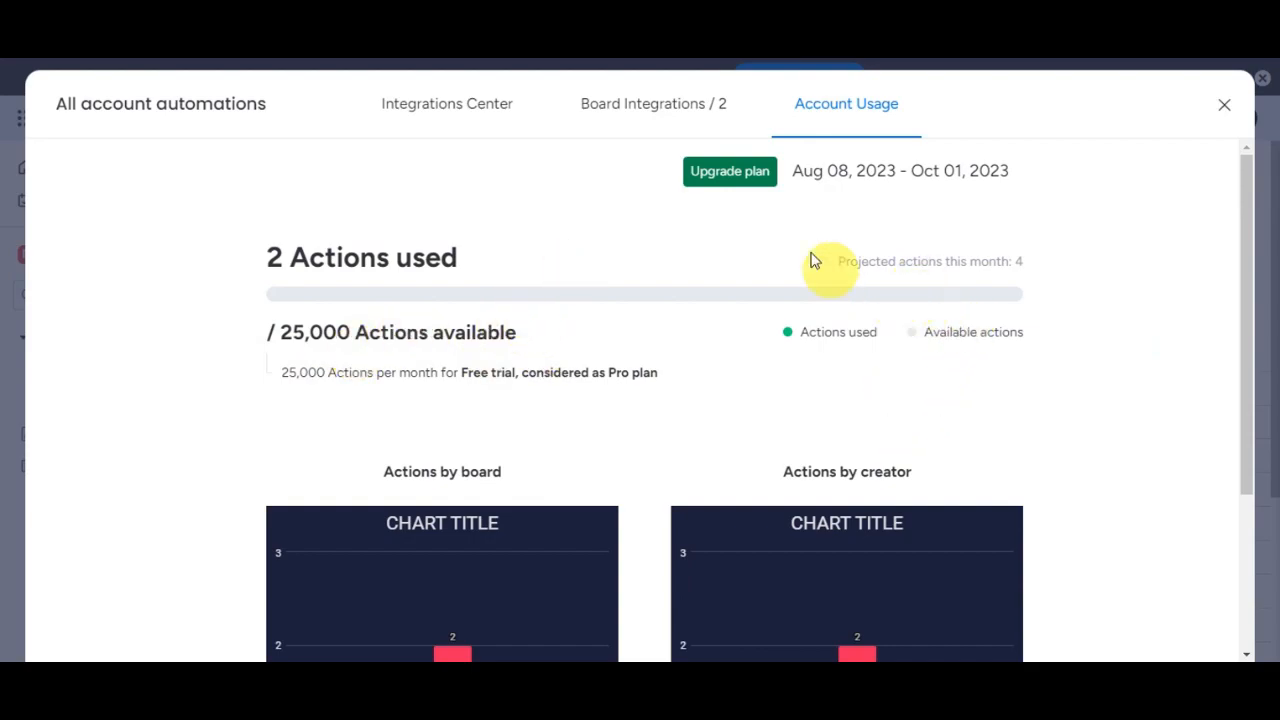
click(1232, 117)
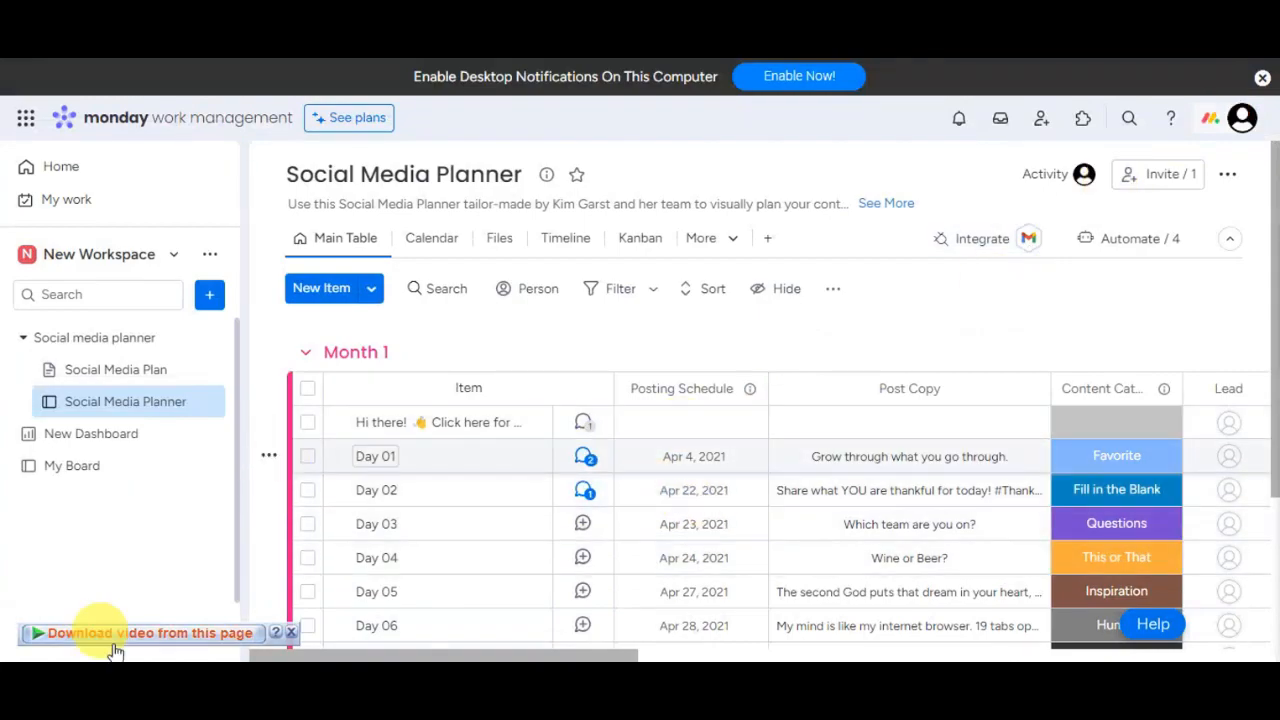